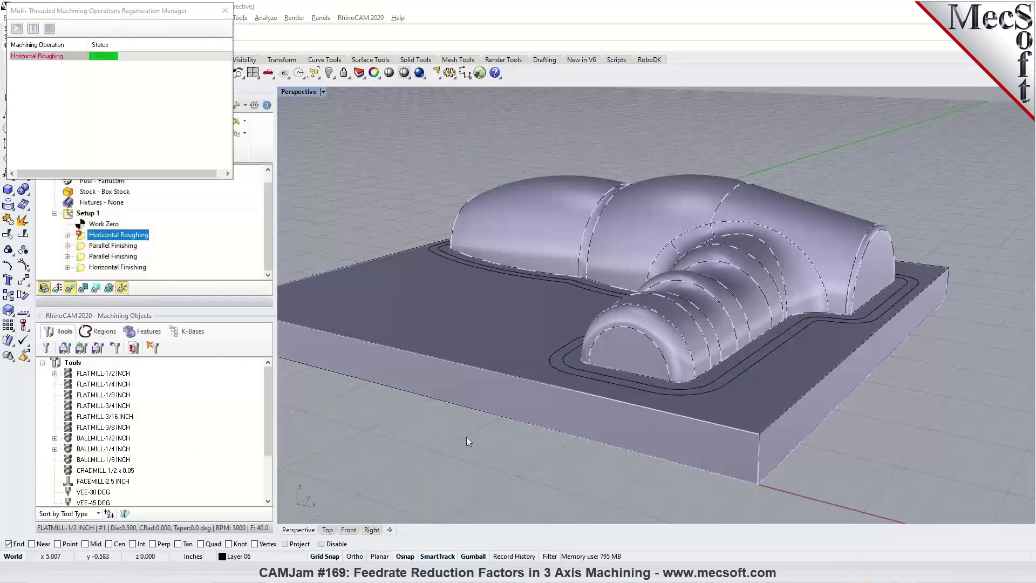
Step: Dismiss the 'Nothing to cut!' warning
click(586, 326)
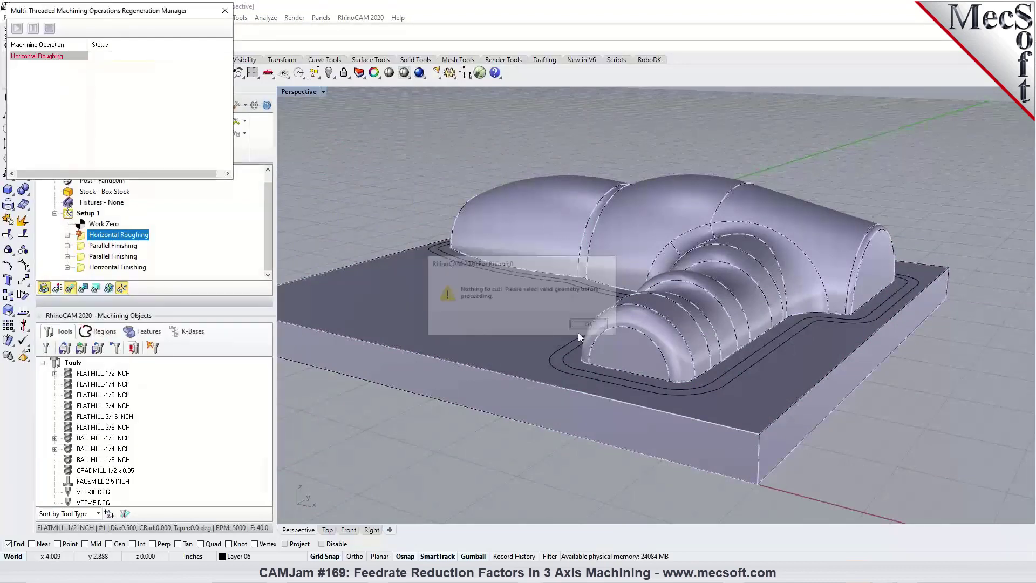
Step: Set the Horizontal Roughing stepdown to 50% of tool diameter and save it
double_click(81, 236)
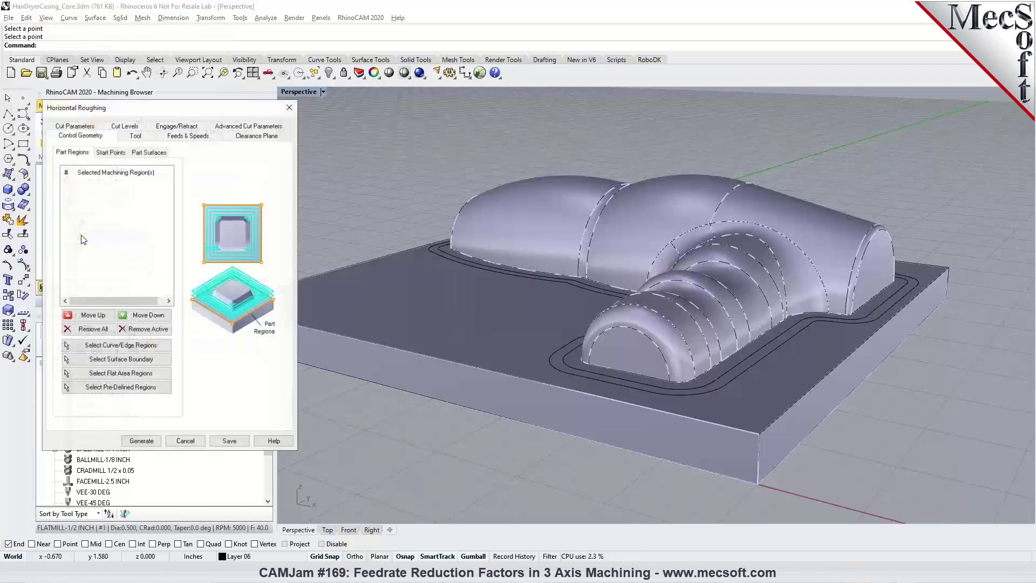
click(81, 134)
double_click(129, 190)
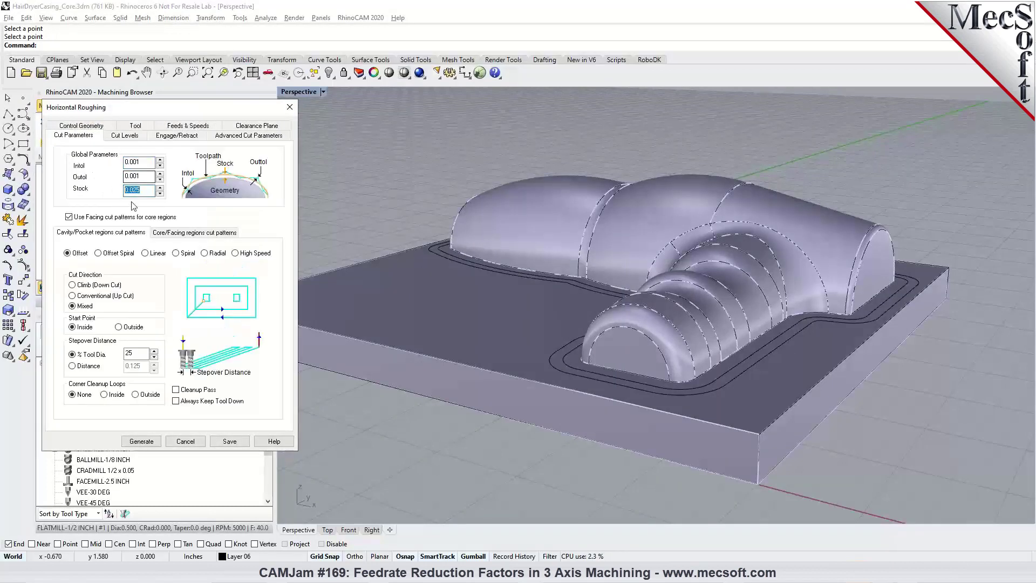
click(134, 136)
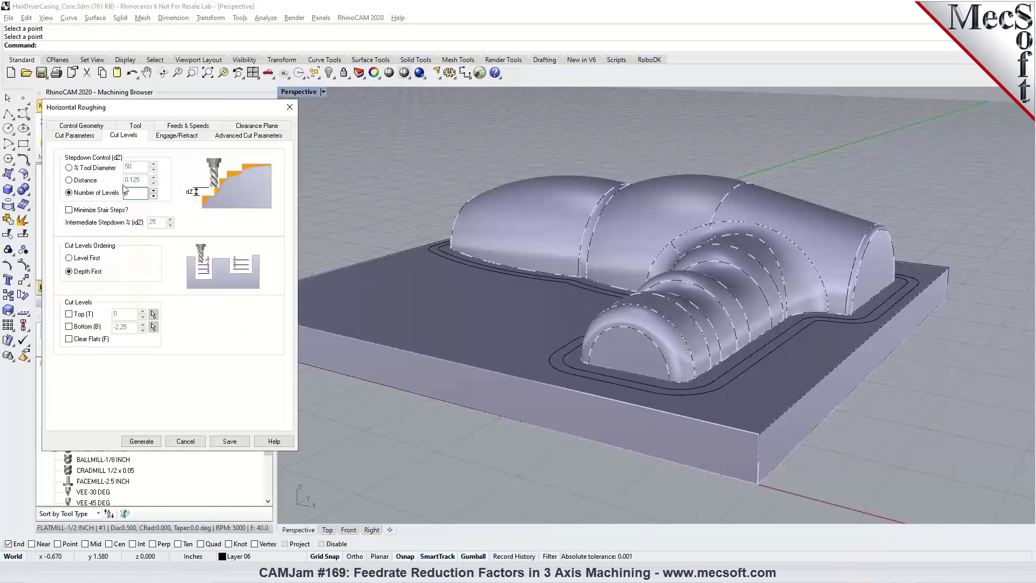
click(92, 168)
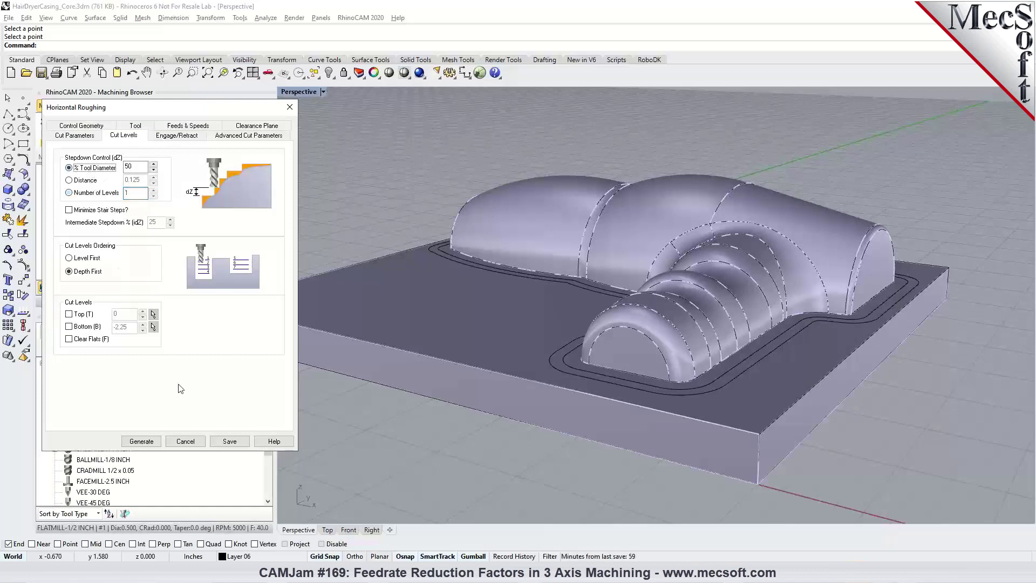
click(222, 441)
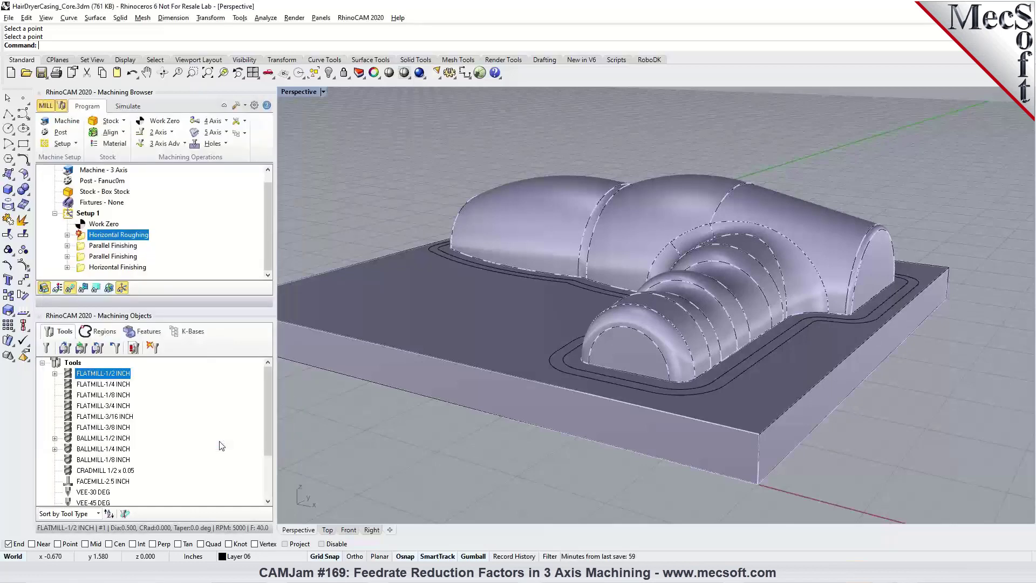
Step: Regenerate the roughing toolpath, then review its feeds and speeds and cancel unchanged
right_click(97, 240)
click(101, 249)
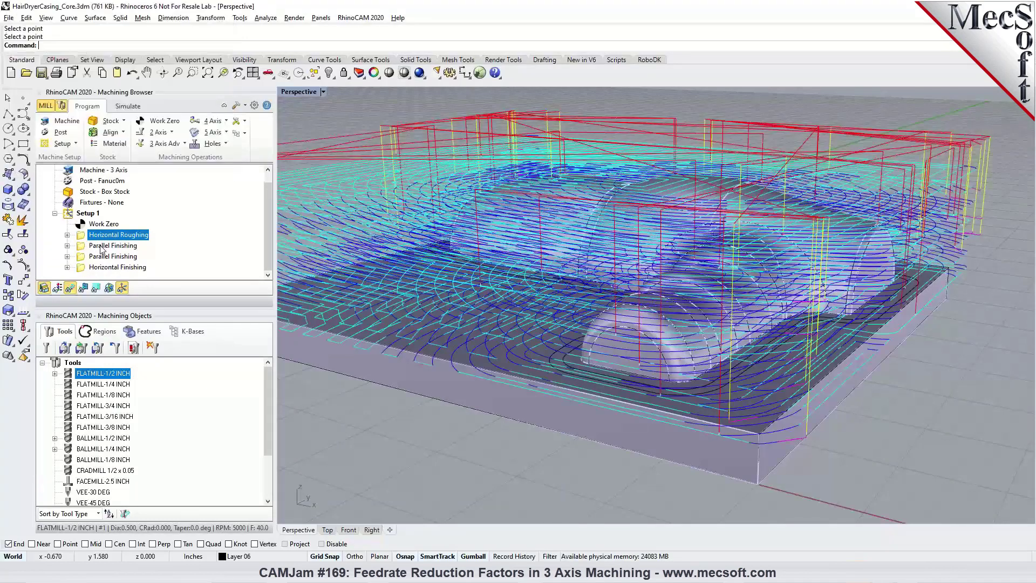
double_click(86, 238)
click(177, 139)
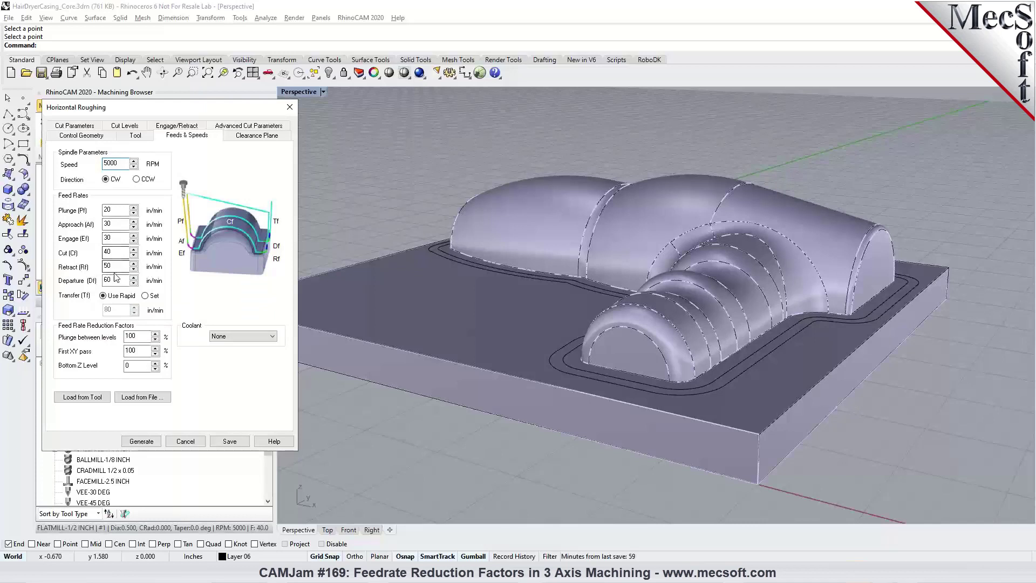
click(185, 442)
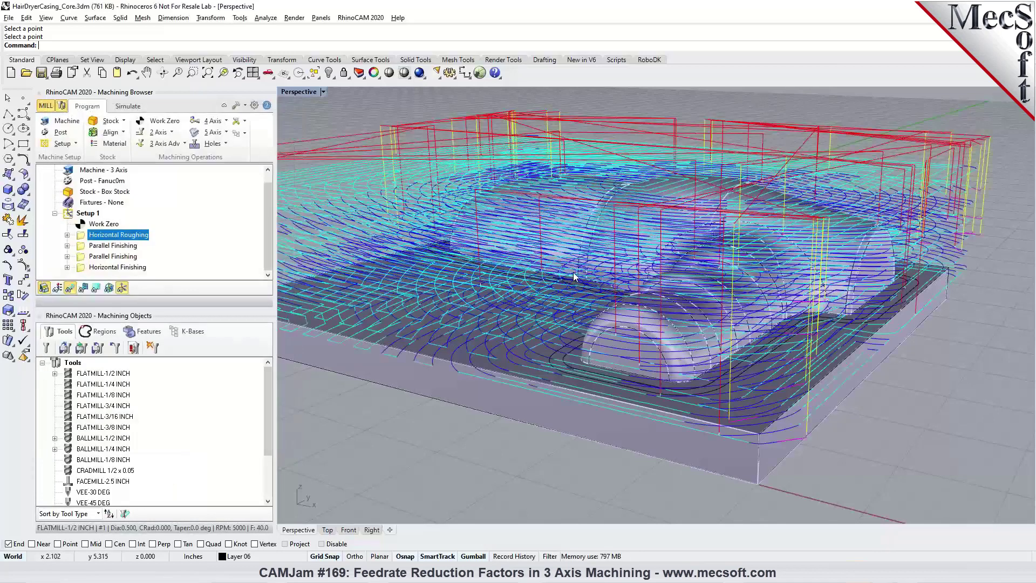
Step: List the roughing toolpath's seven Z levels and display the -0.4750 level
click(95, 287)
scroll(485, 297, down, 3)
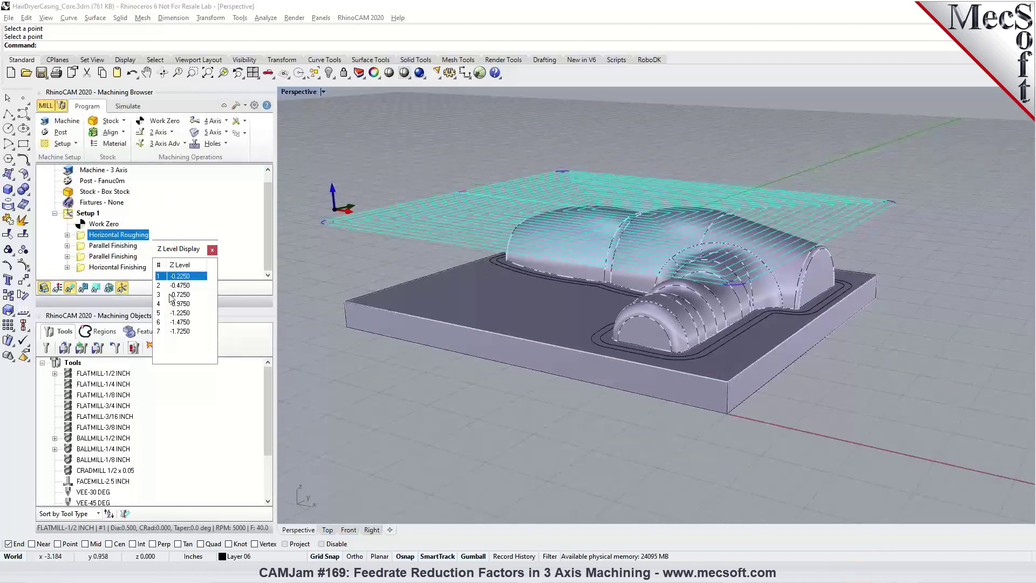
click(172, 285)
Step: Orbit and zoom the Perspective view to inspect the -0.4750 passes around the casing
right_drag(724, 249, 760, 200)
scroll(758, 204, up, 5)
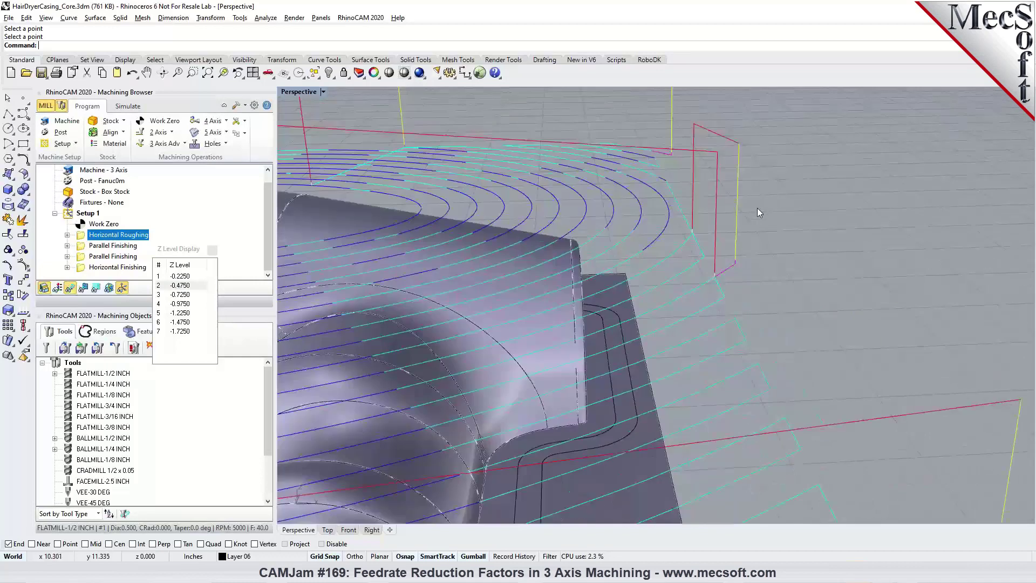
scroll(756, 209, down, 2)
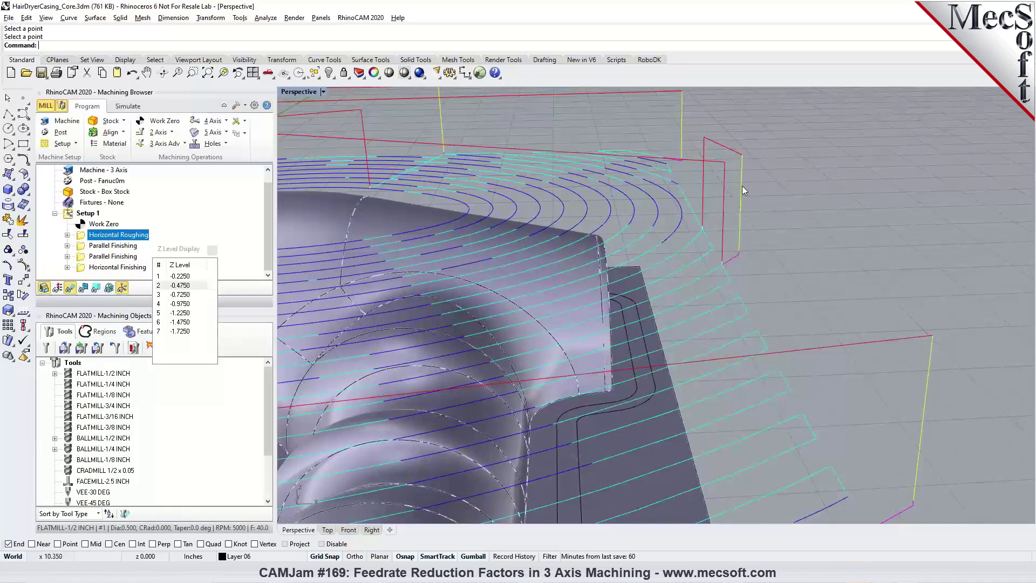
scroll(743, 256, up, 3)
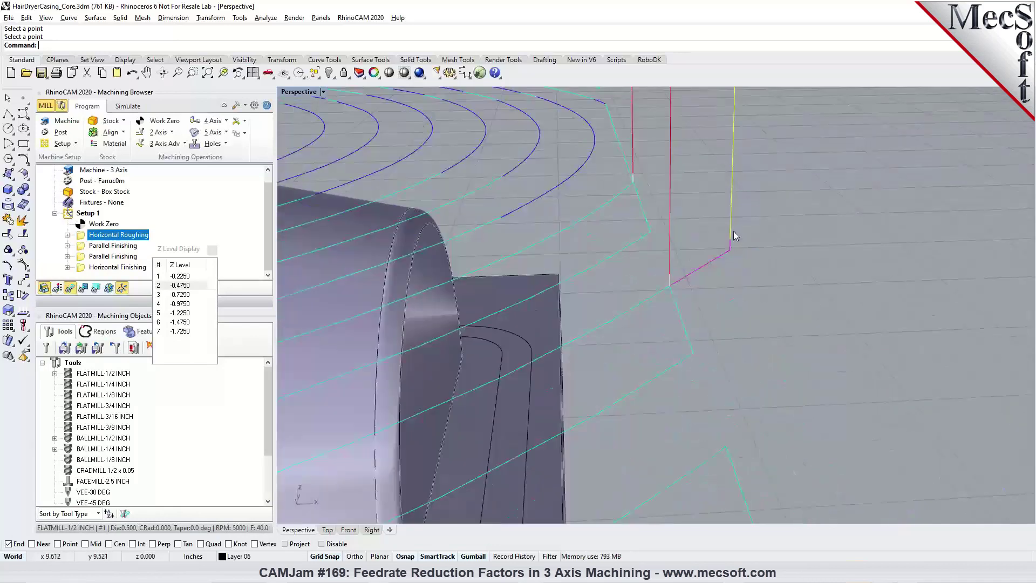
scroll(733, 232, down, 2)
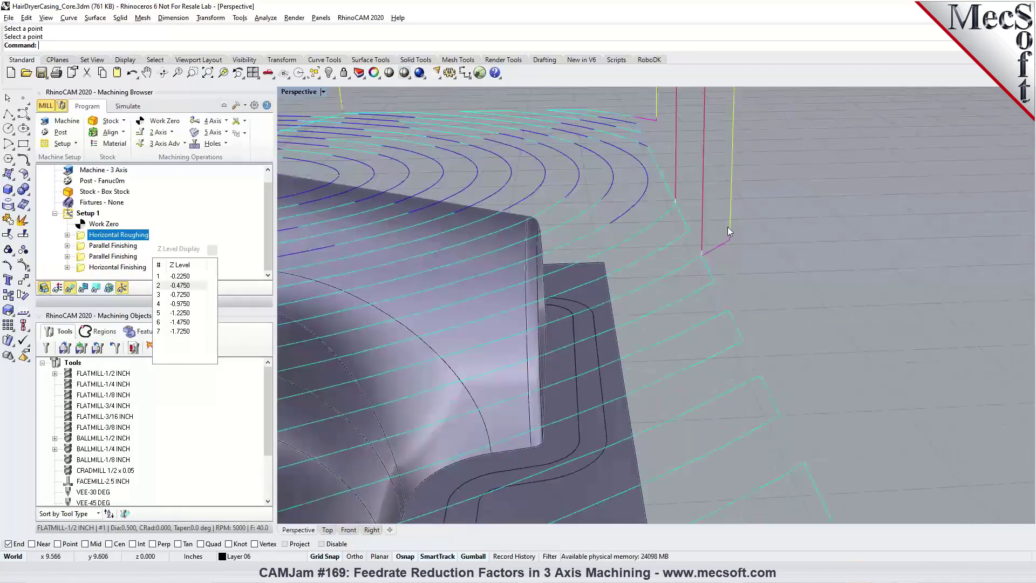
scroll(727, 226, down, 3)
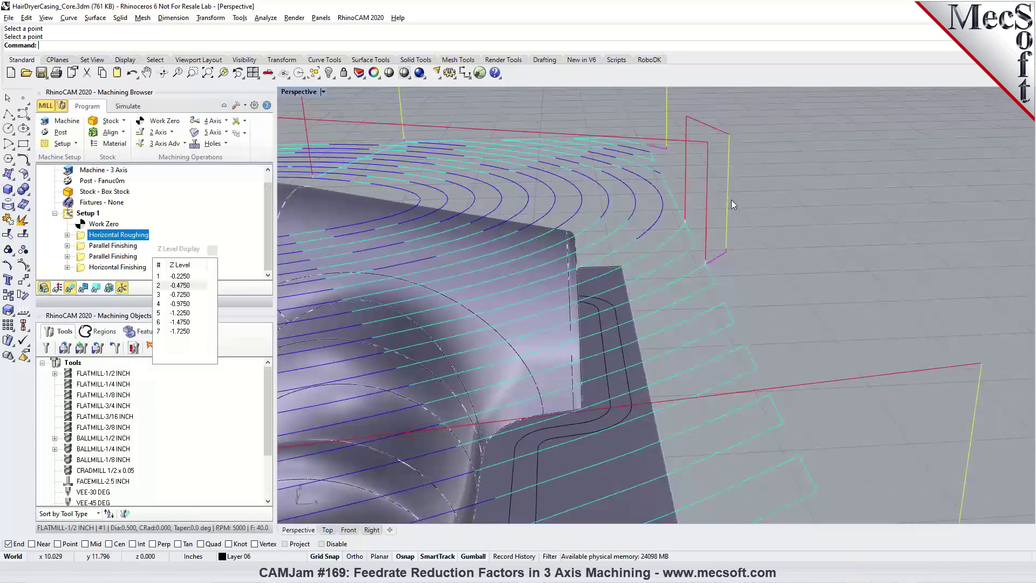
scroll(730, 139, up, 1)
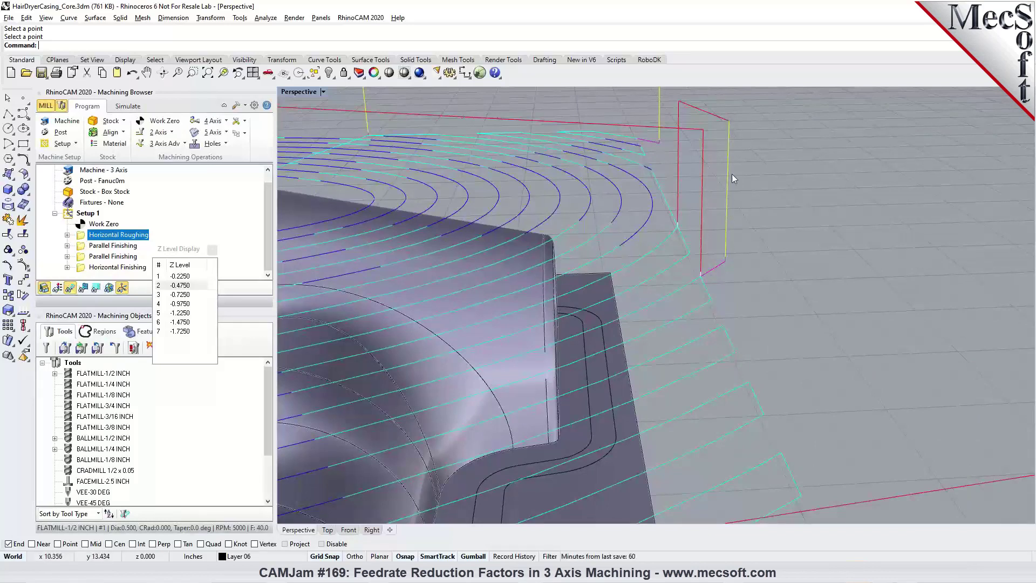
scroll(728, 261, up, 2)
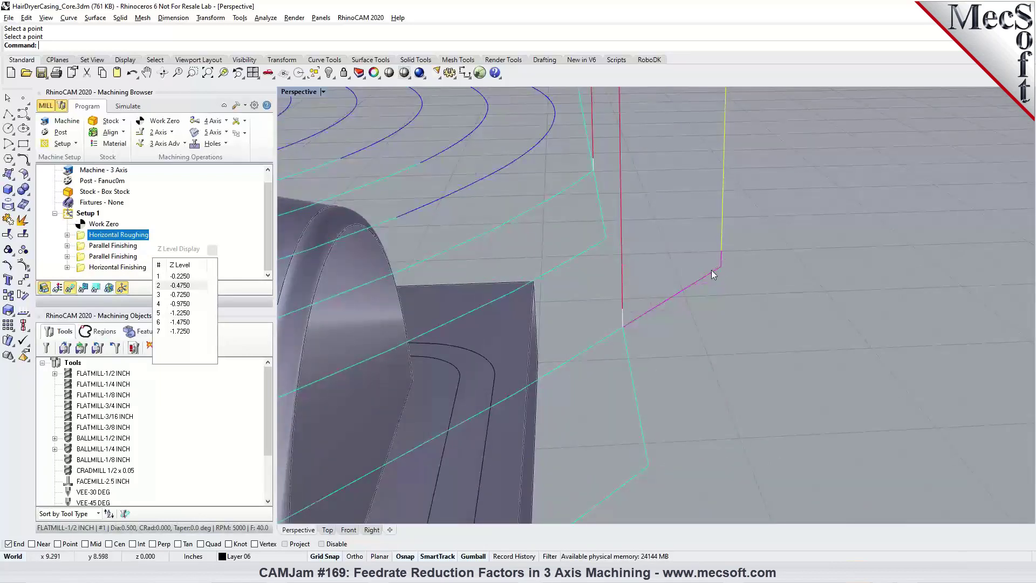
scroll(681, 286, down, 3)
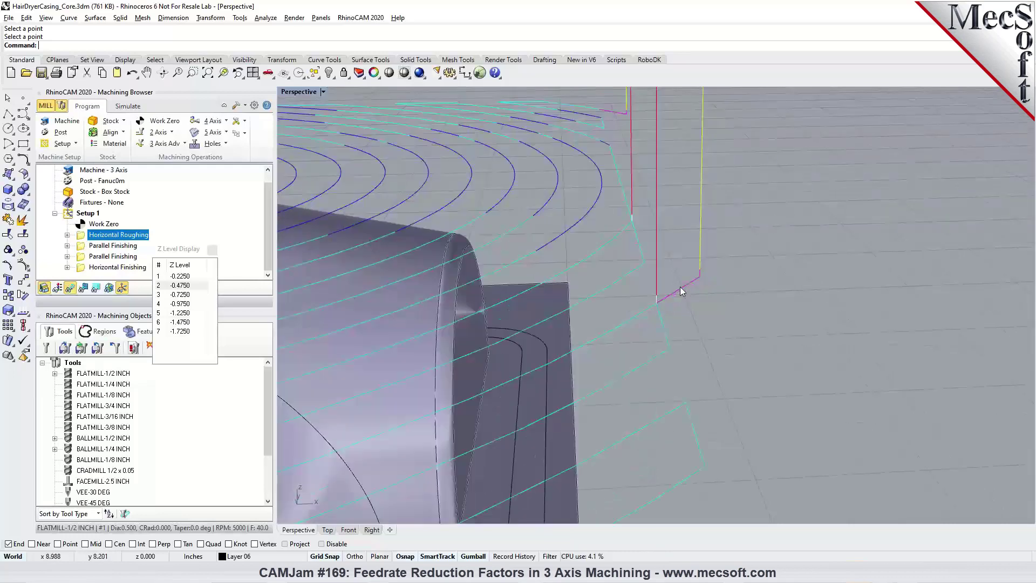
scroll(569, 369, down, 1)
scroll(685, 312, up, 1)
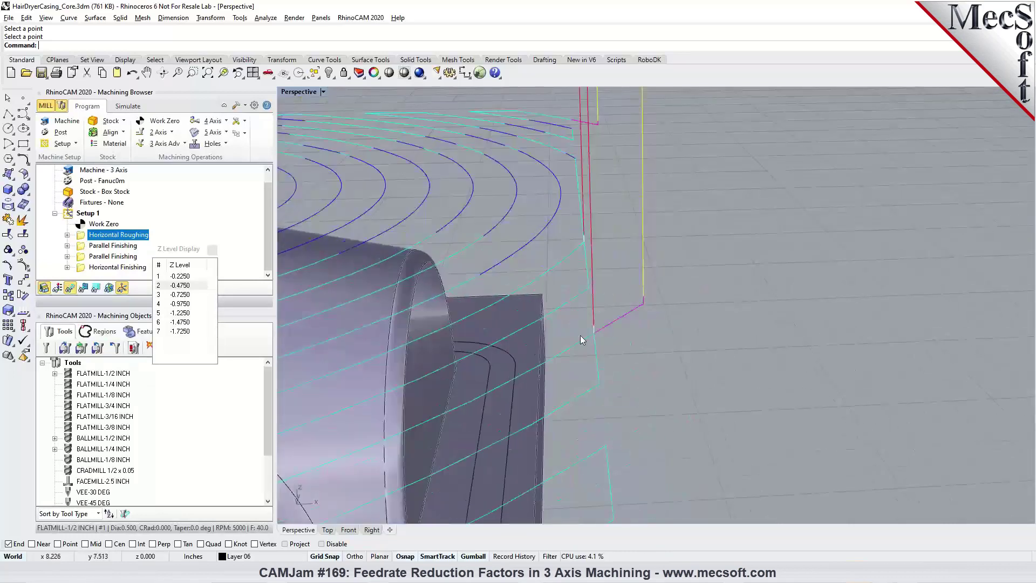
scroll(620, 323, down, 1)
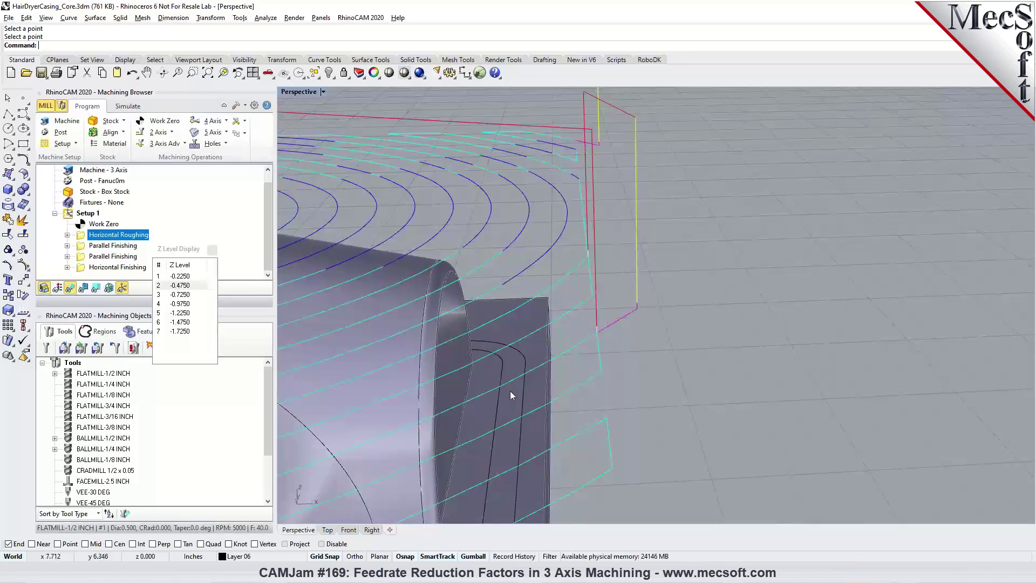
scroll(599, 346, down, 5)
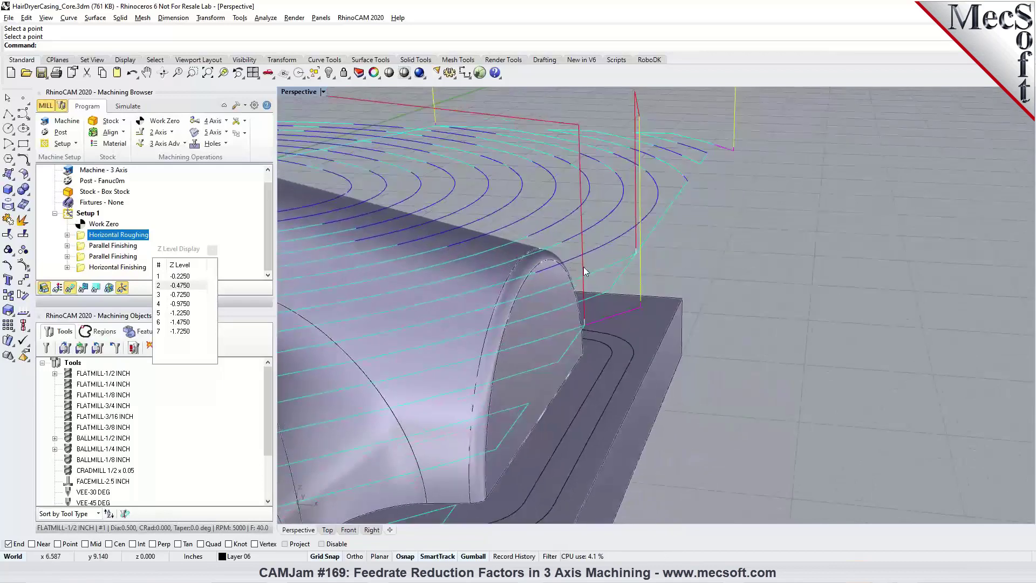
scroll(641, 212, down, 5)
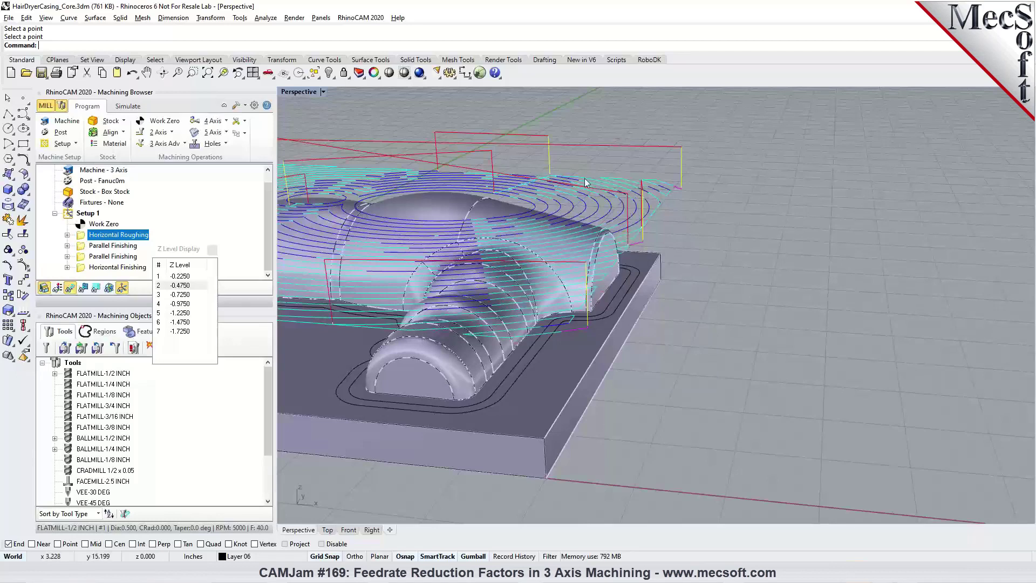
scroll(585, 181, up, 3)
scroll(636, 237, up, 3)
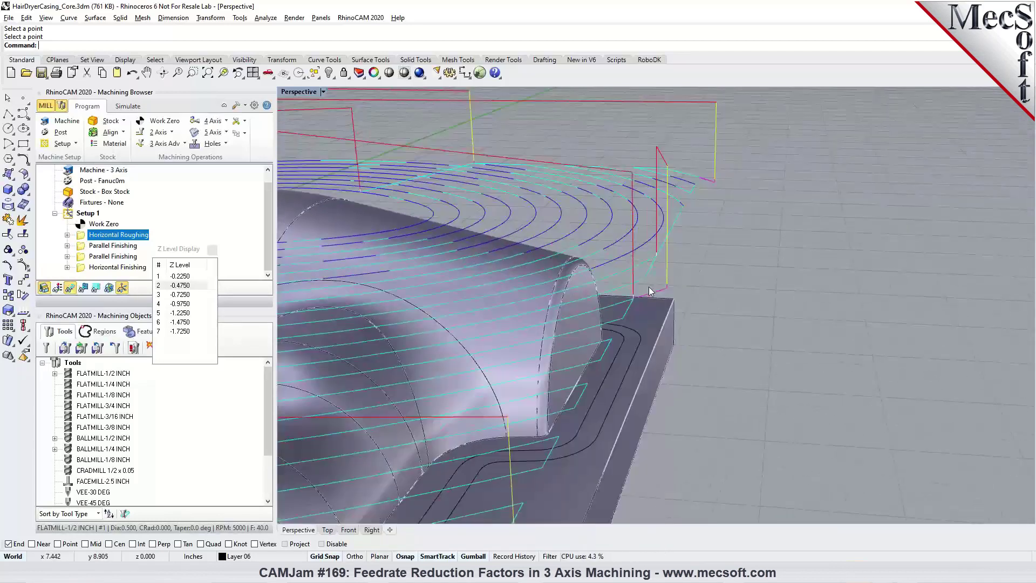
Step: Close the Z level list, review roughing and tool feeds and speeds, and cancel unchanged
click(212, 251)
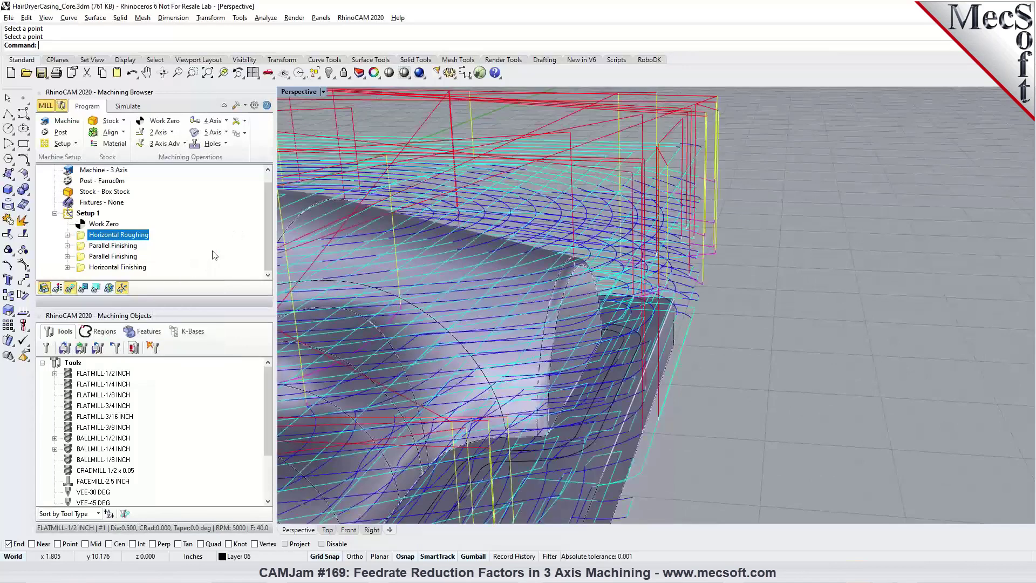
double_click(87, 235)
click(185, 134)
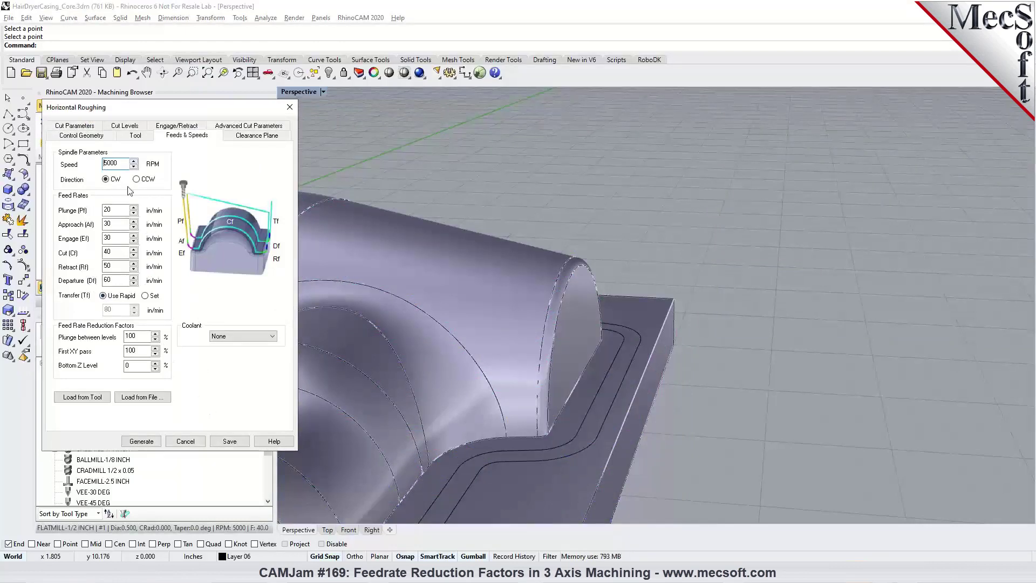
click(138, 139)
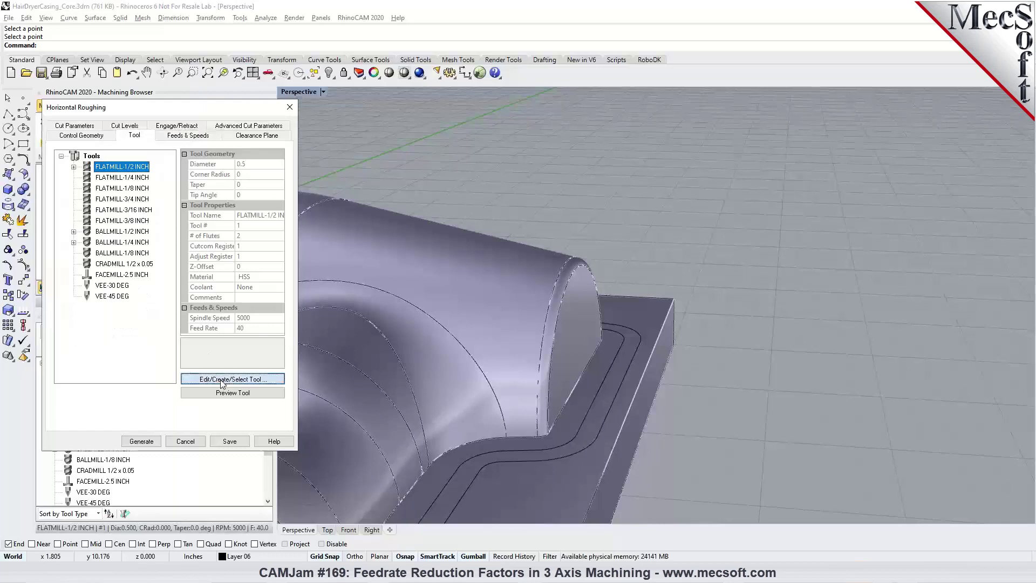
click(441, 162)
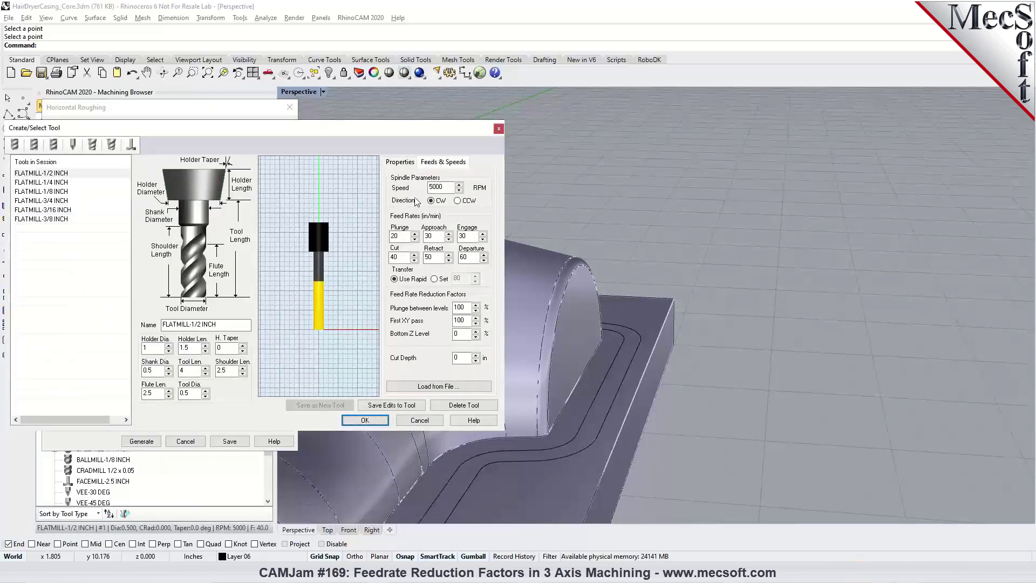
click(420, 421)
click(187, 134)
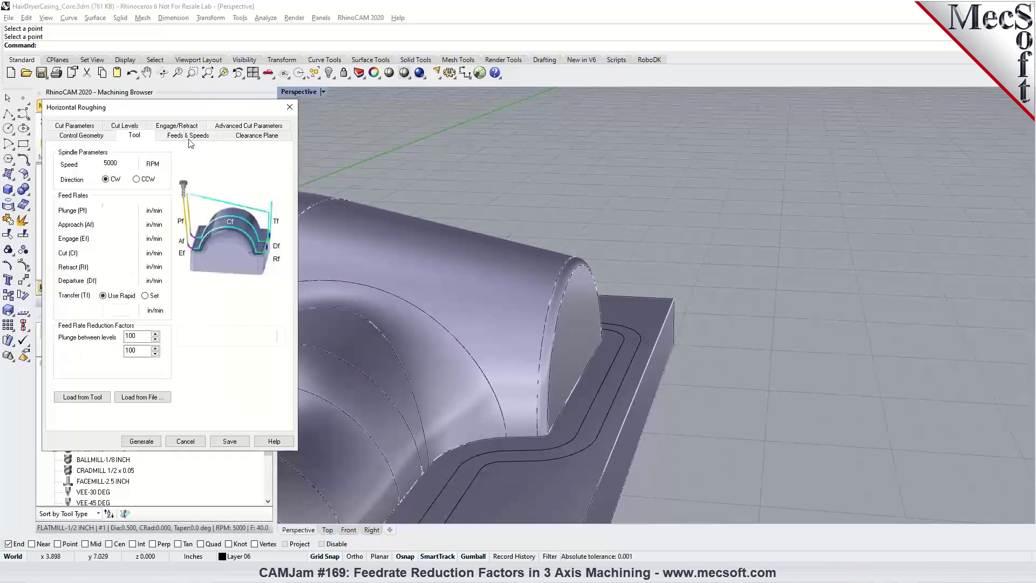
click(185, 441)
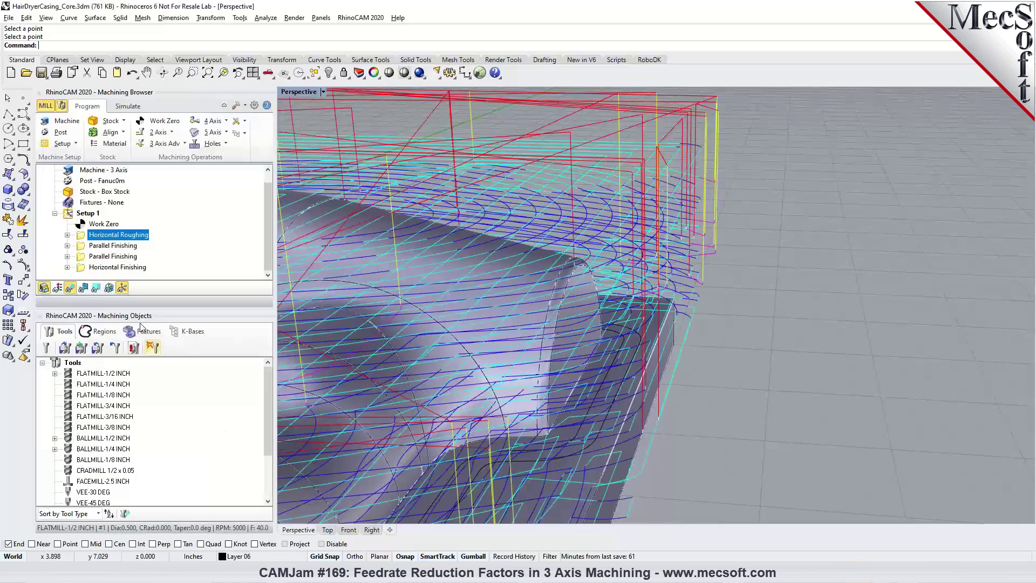
Step: Display the Parallel Finishing toolpath and orbit around the part to view it
click(123, 247)
scroll(442, 277, down, 5)
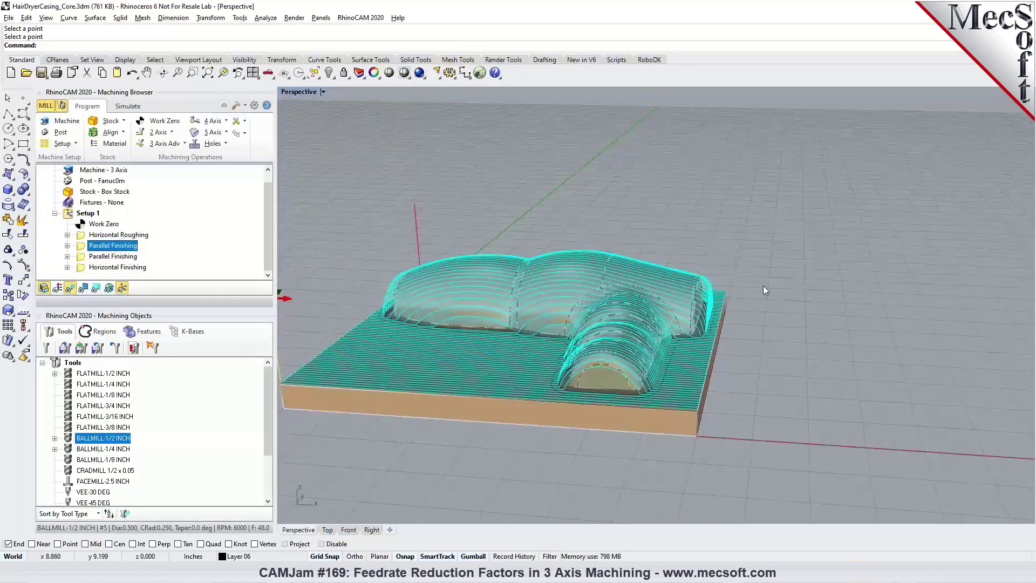
right_drag(503, 312, 475, 408)
scroll(478, 229, up, 8)
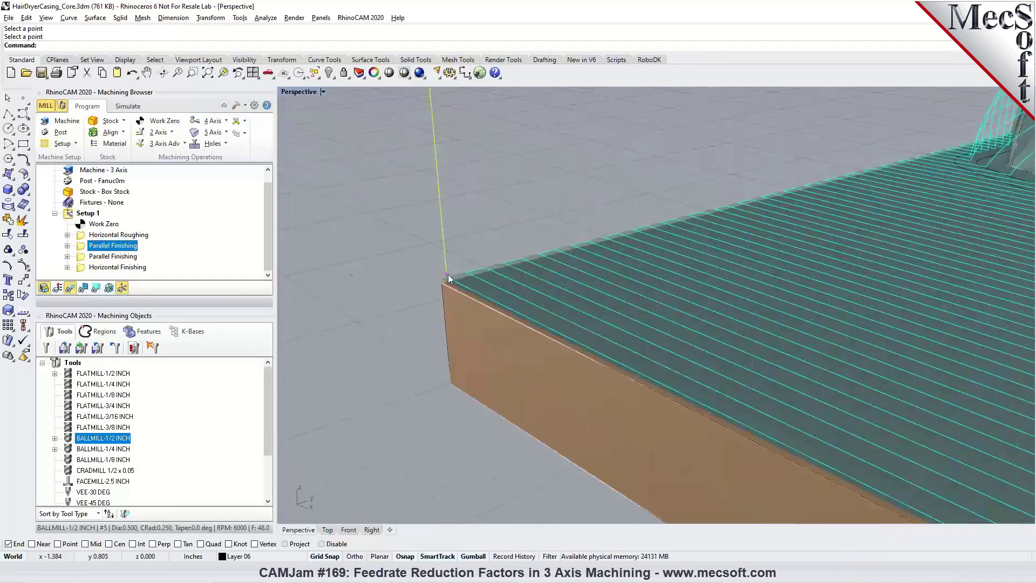
Step: Keep the 0.25/15° entry, set a 0.5 length, 10° exit retract, and generate
double_click(80, 249)
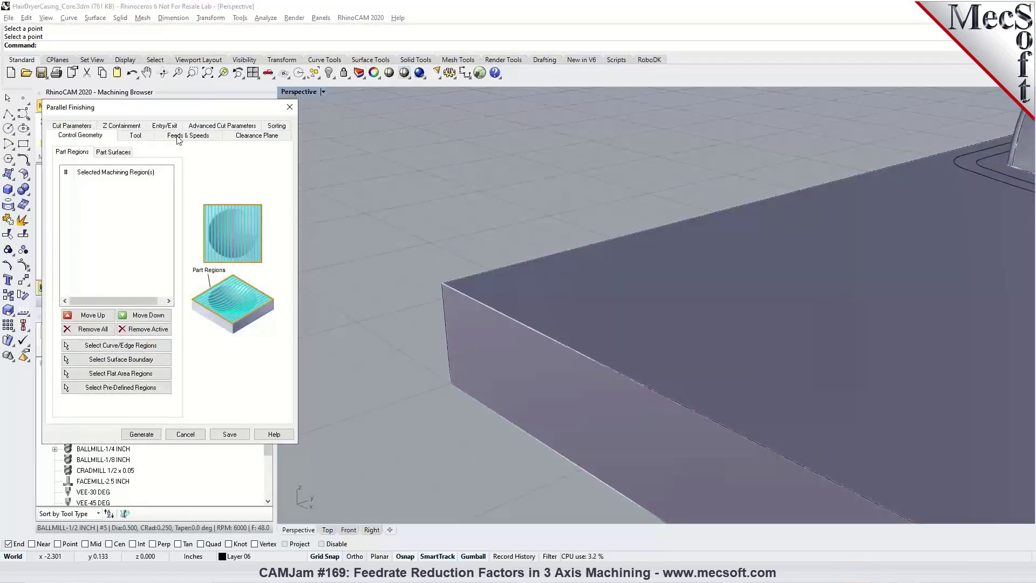
click(177, 136)
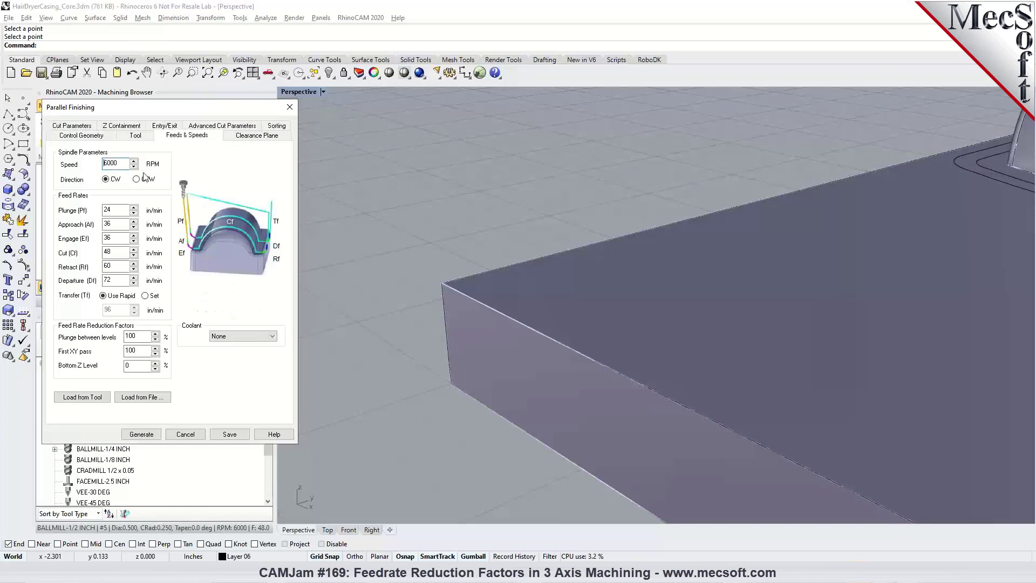
click(164, 126)
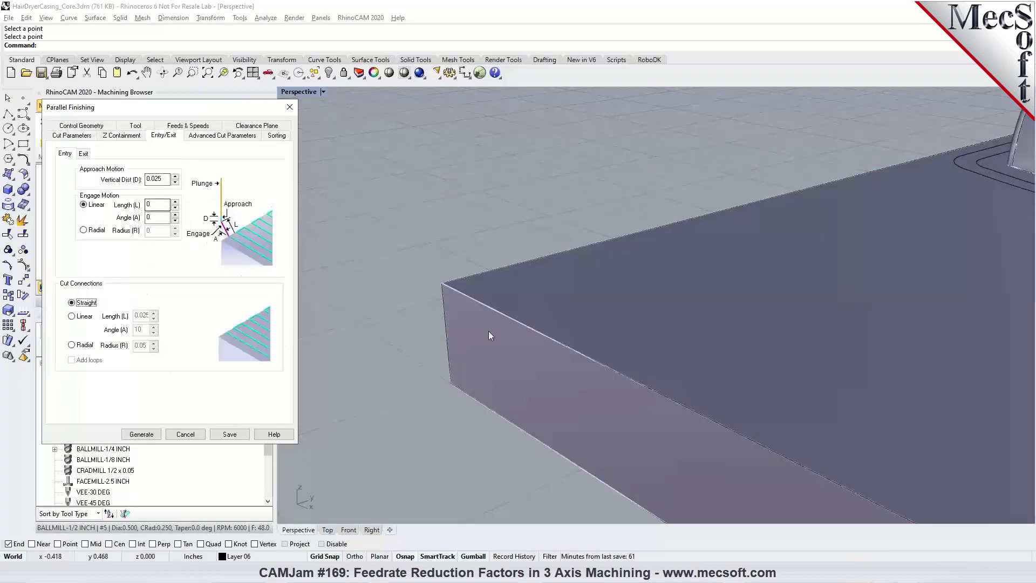
scroll(488, 331, down, 1)
click(156, 205)
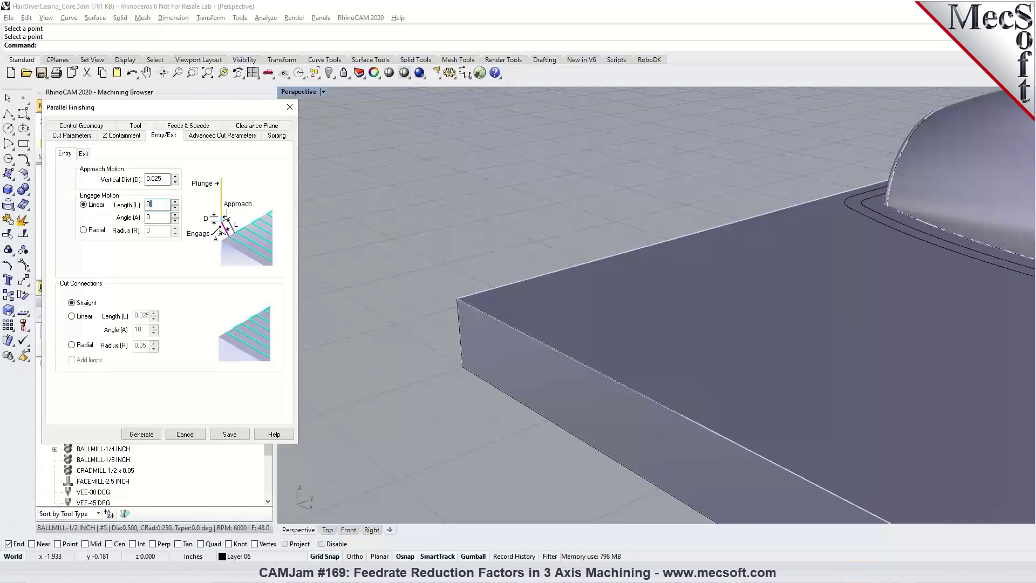
key(Tab)
click(84, 155)
click(161, 179)
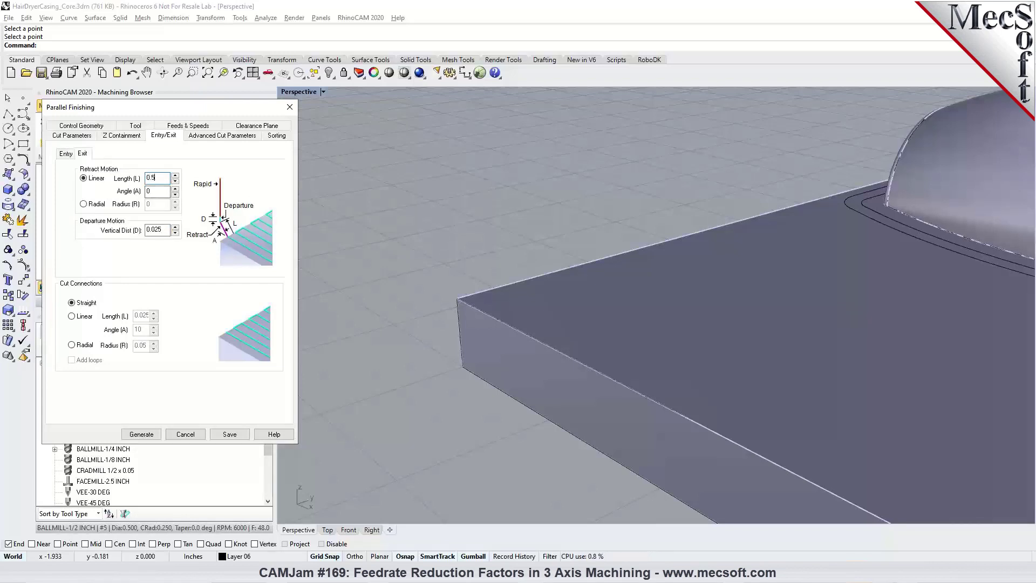
text(10)
click(143, 436)
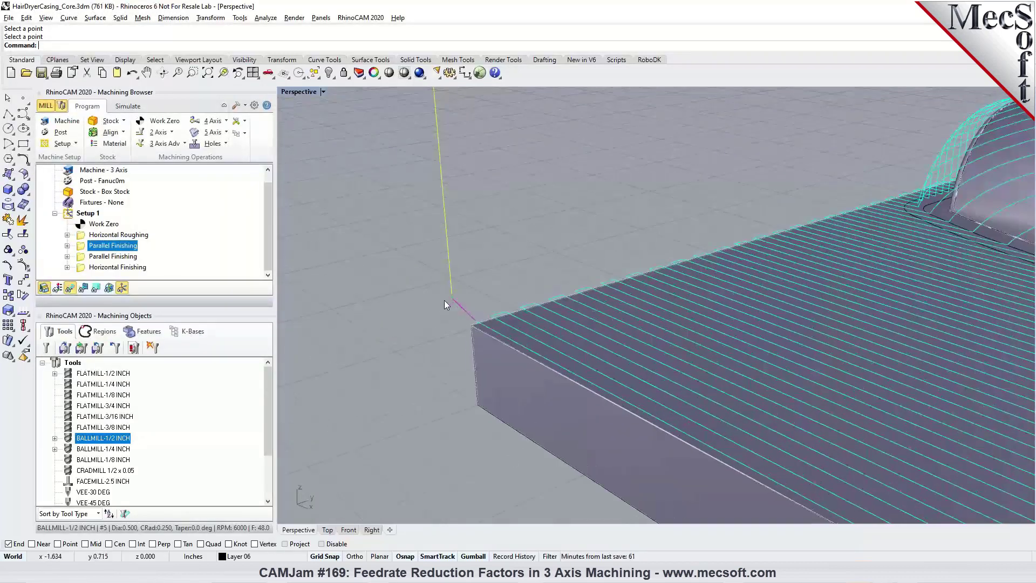
Step: Inspect the new retract moves at the stock corner, then select Horizontal Finishing
scroll(445, 300, up, 3)
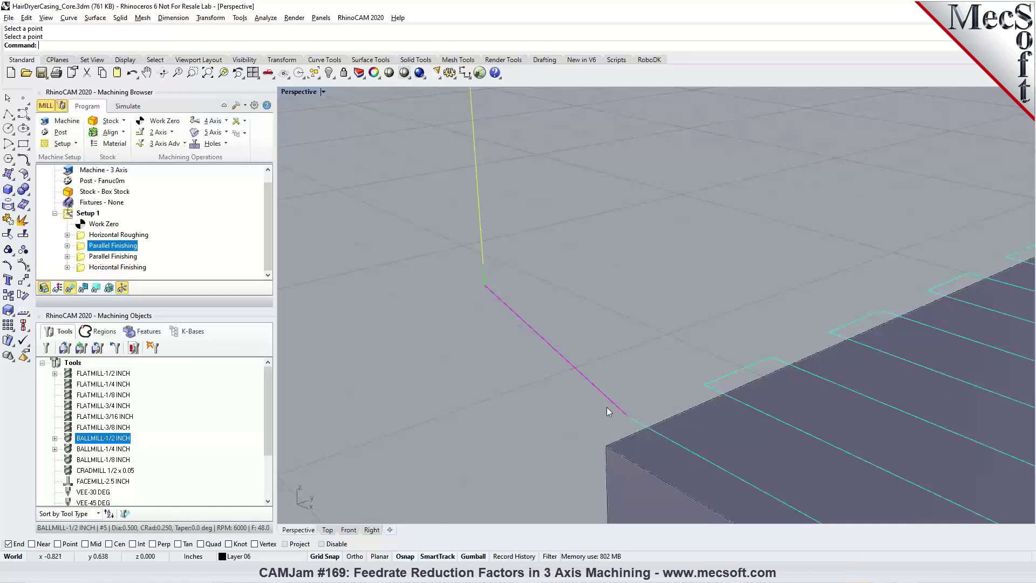
scroll(559, 449, down, 4)
right_drag(559, 448, 850, 364)
scroll(646, 305, up, 5)
scroll(594, 356, up, 1)
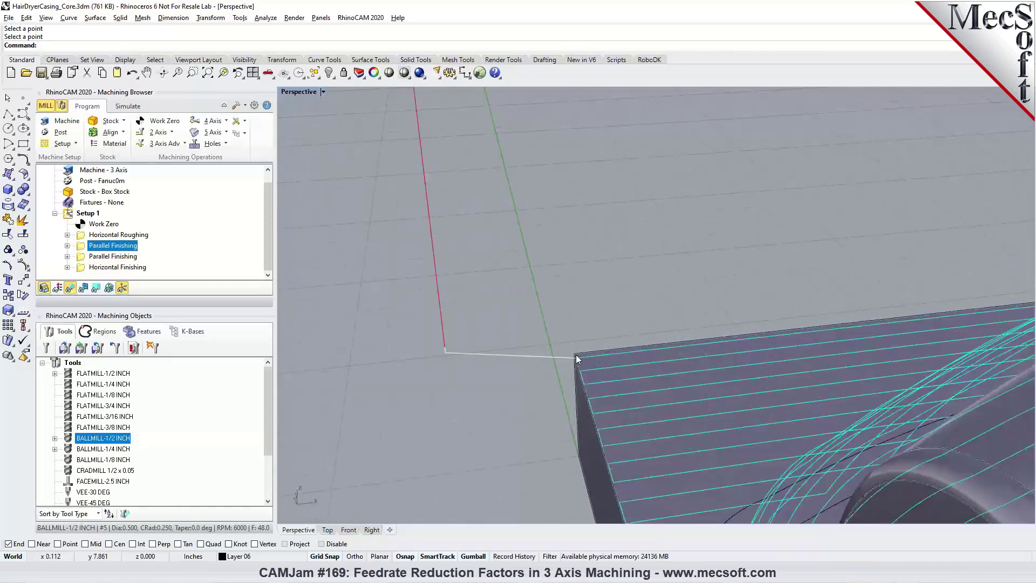
scroll(440, 318, down, 2)
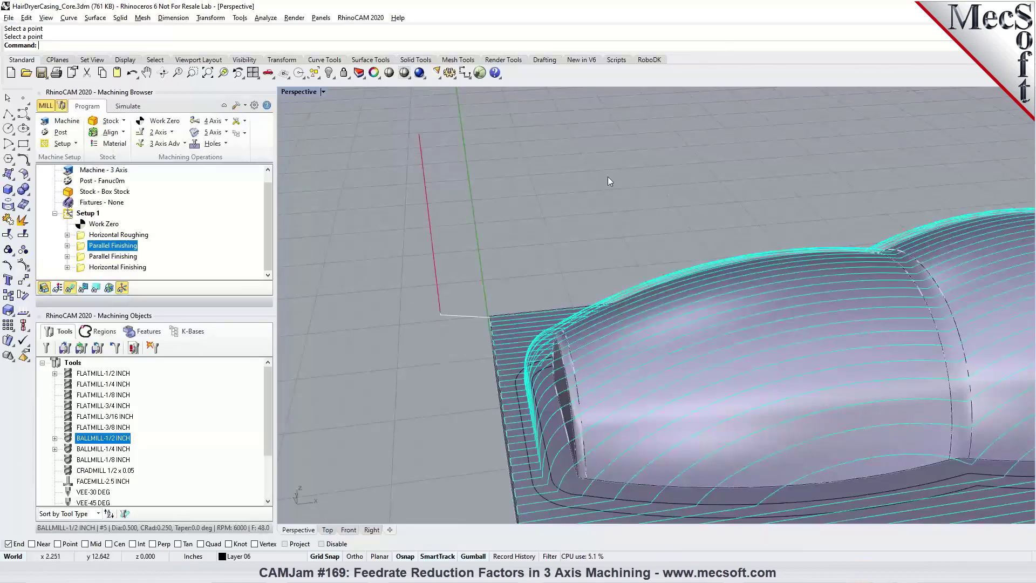
scroll(372, 205, down, 3)
right_drag(419, 187, 518, 291)
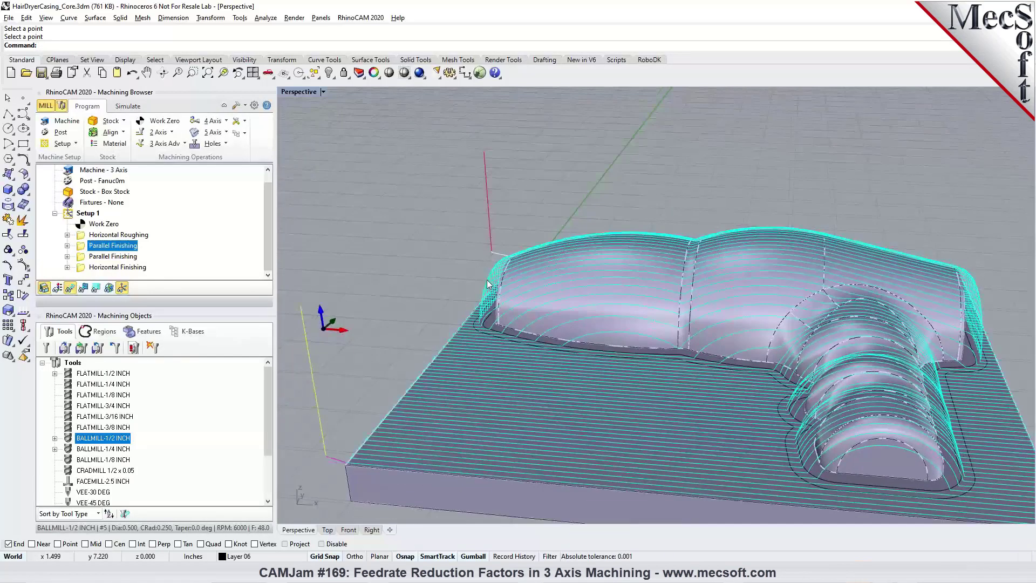
key(Down)
key(Down)
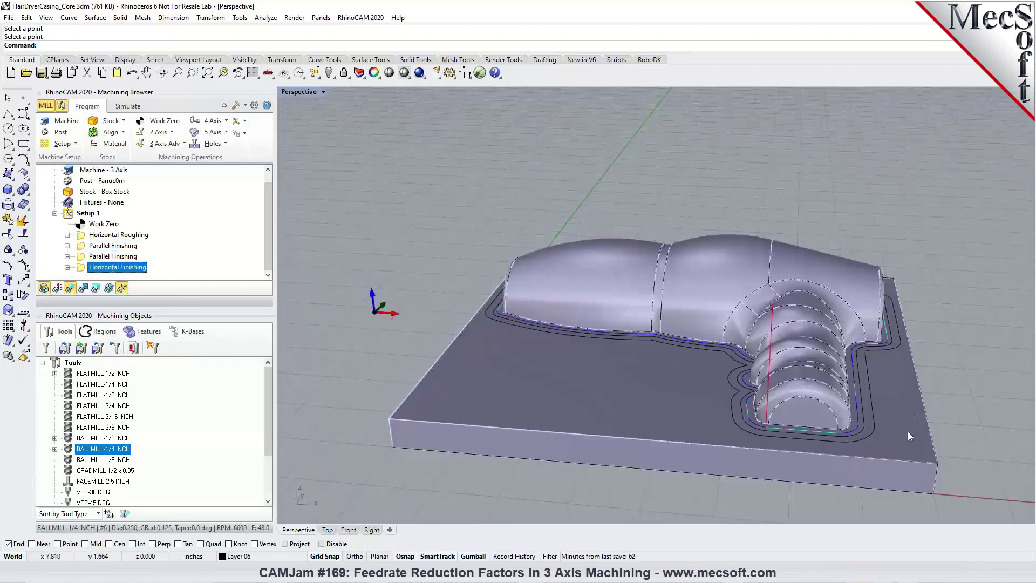
right_drag(908, 429, 811, 455)
Step: Use Lines & Arcs entry and exit (0.25 length, 0.25 radius) for Horizontal Finishing and generate
double_click(82, 269)
click(190, 129)
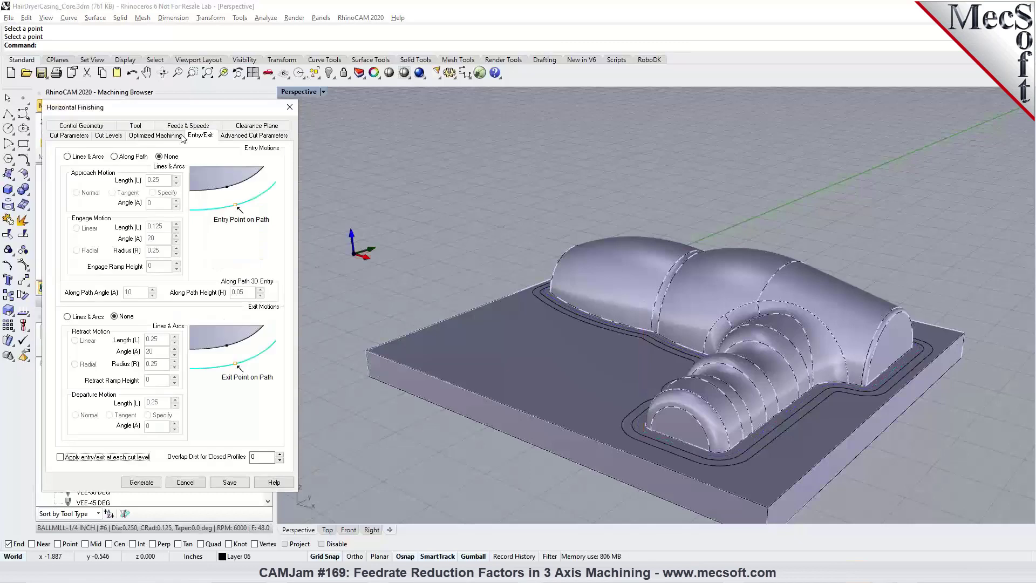
click(89, 157)
click(85, 317)
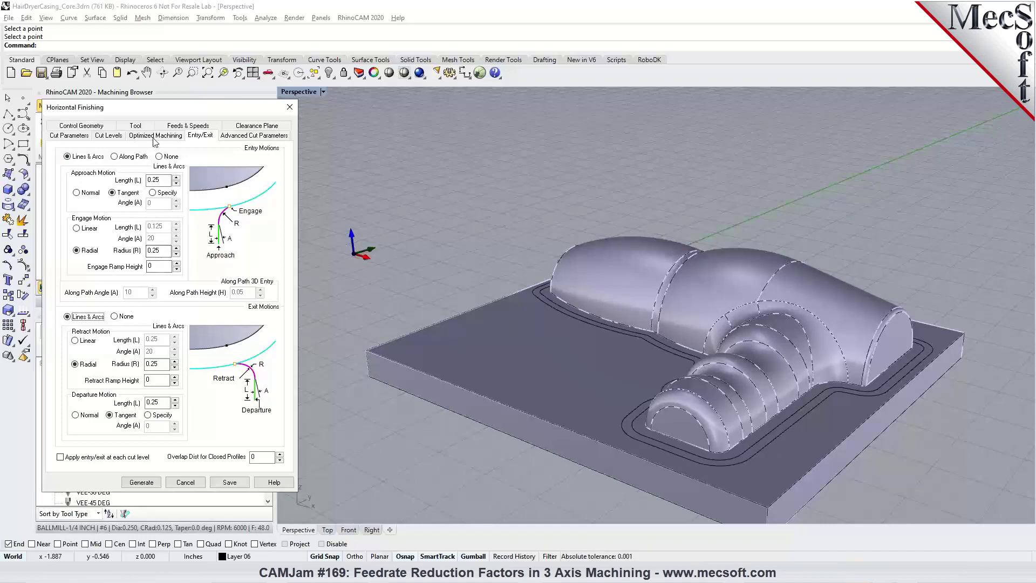
click(198, 126)
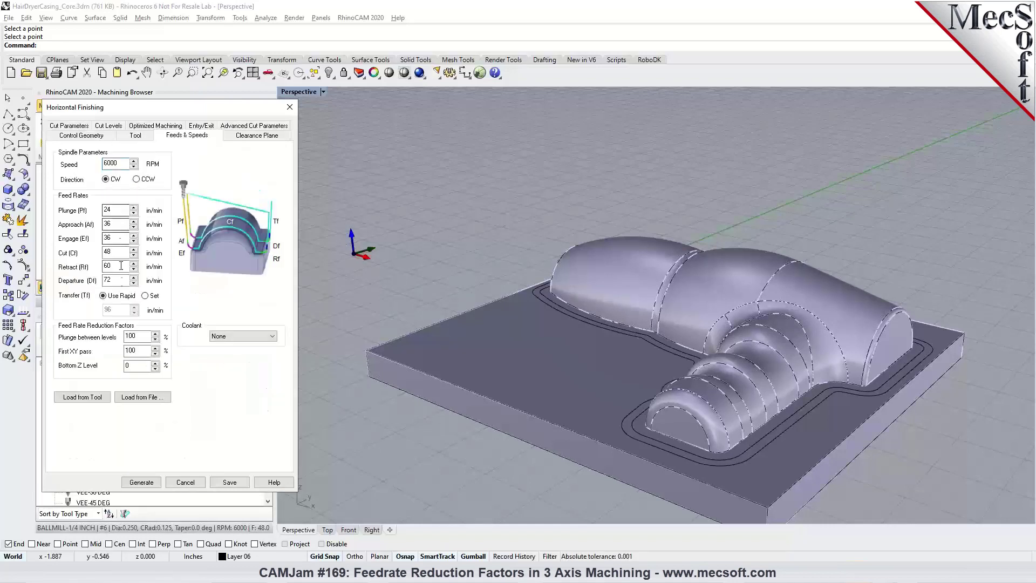
click(150, 483)
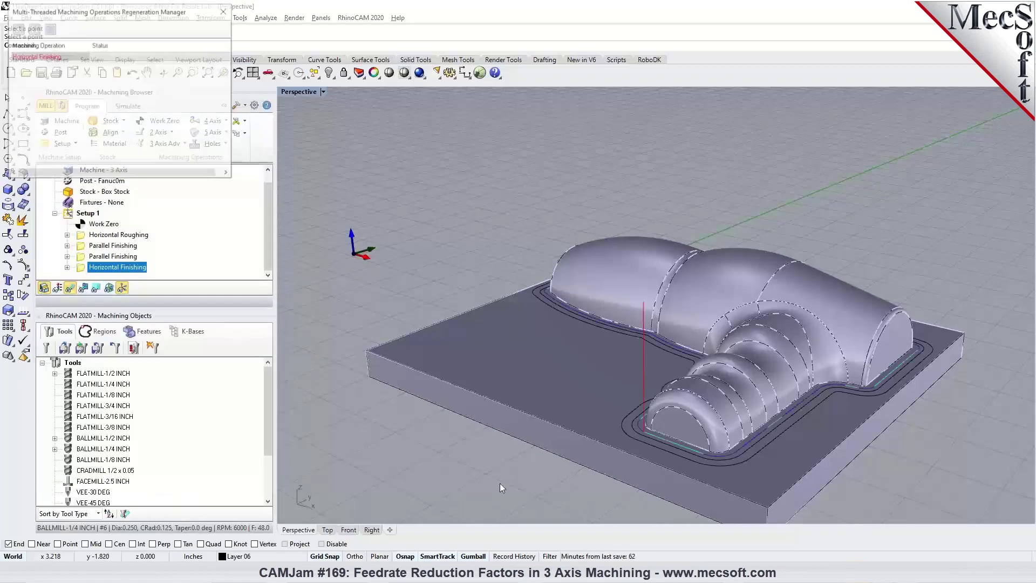
scroll(653, 474, up, 5)
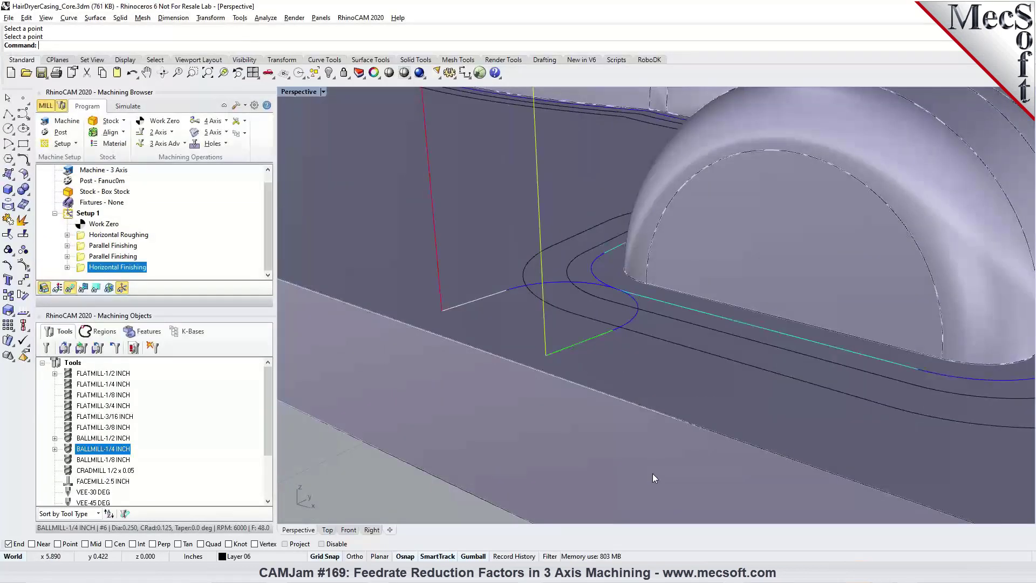
scroll(578, 331, down, 1)
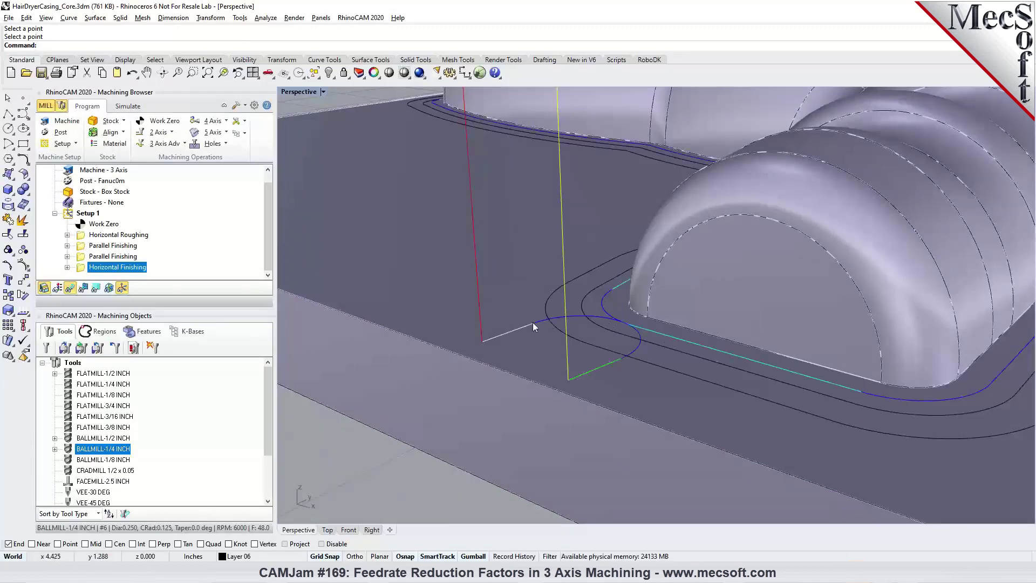
scroll(474, 312, down, 5)
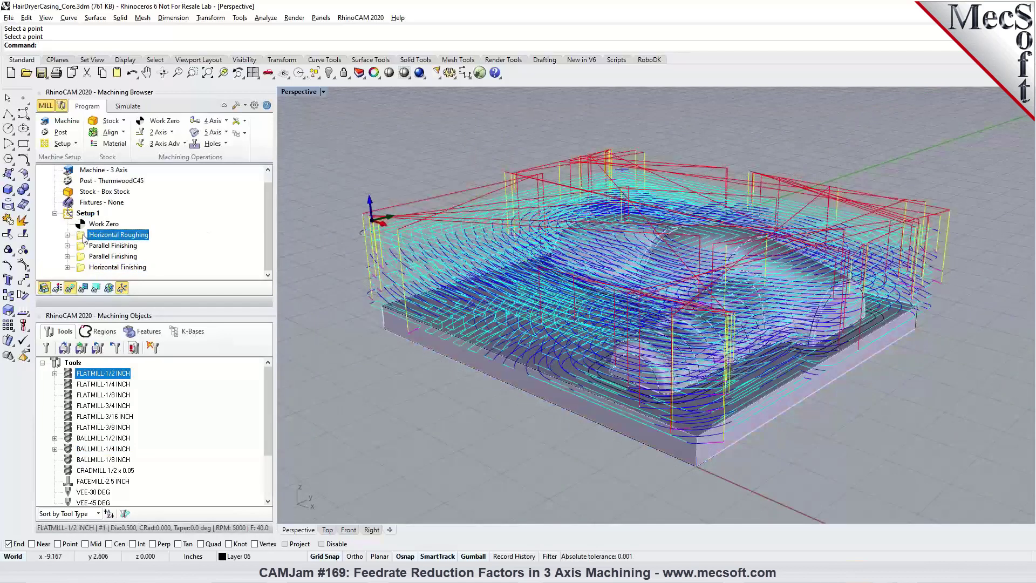
double_click(83, 239)
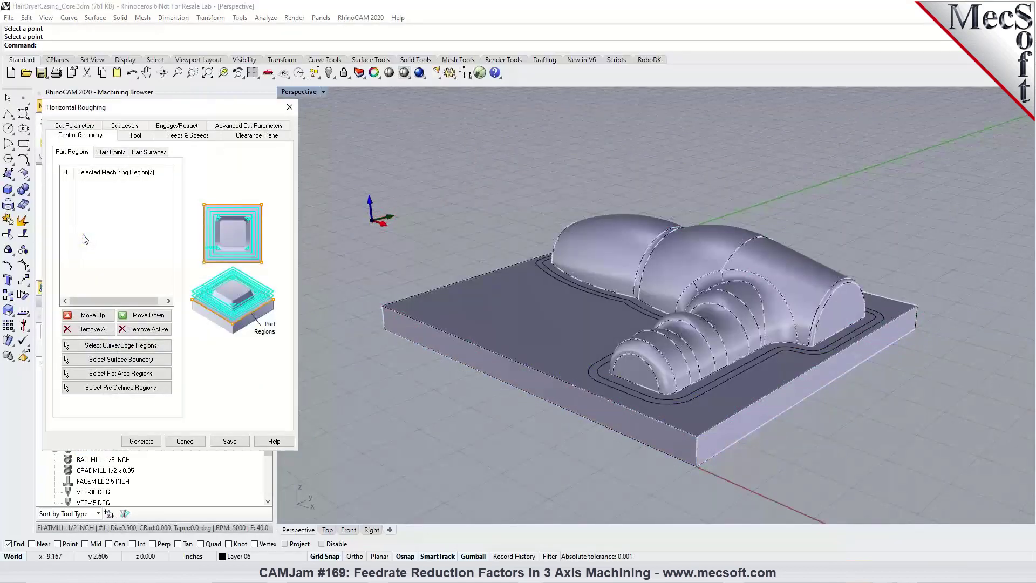
click(201, 139)
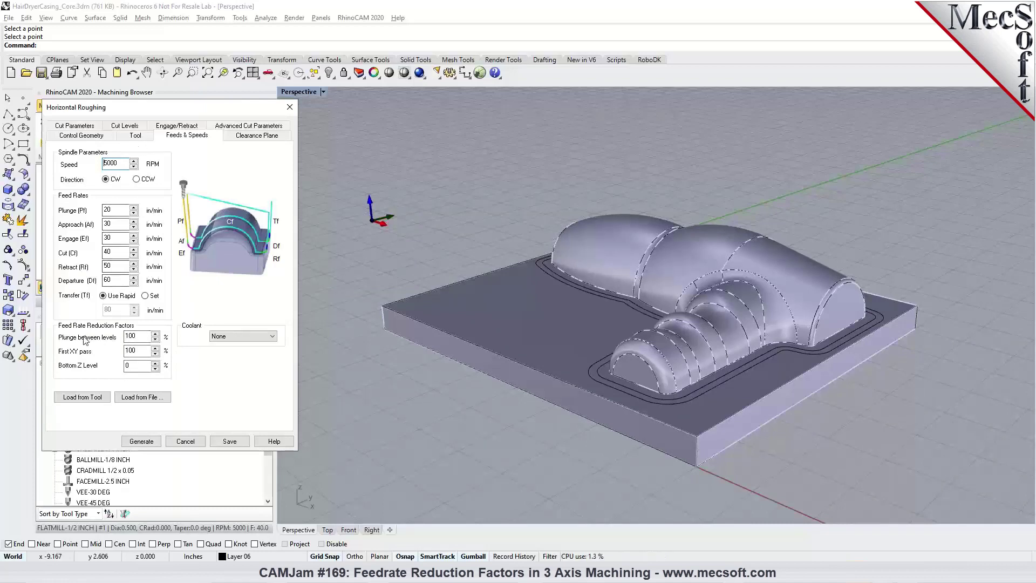
double_click(127, 337)
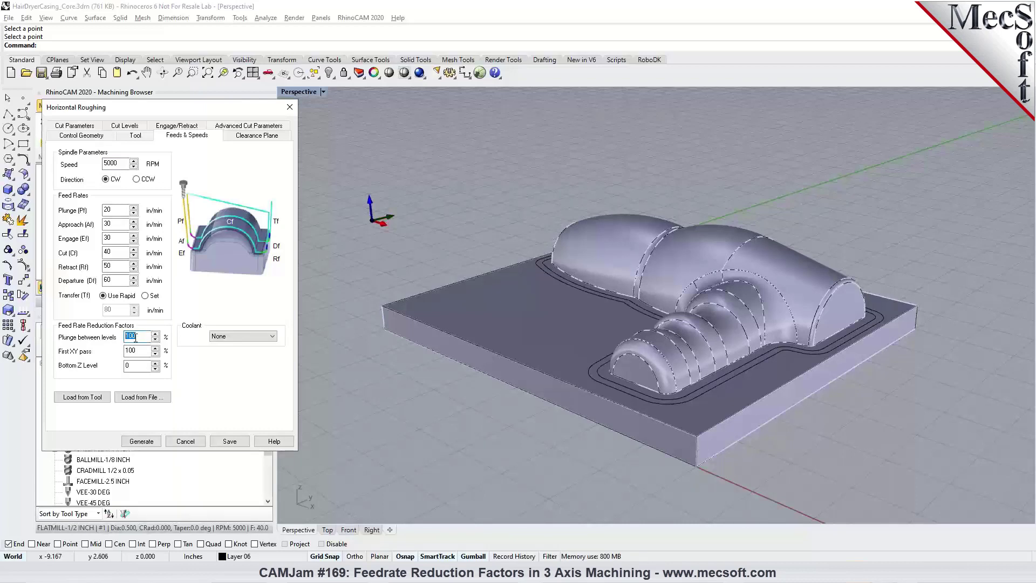
click(184, 441)
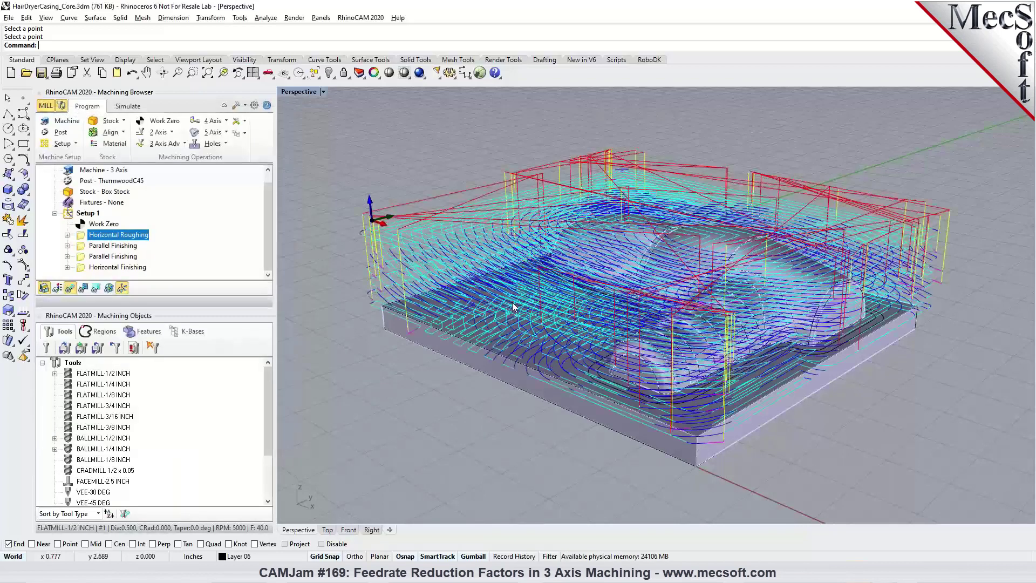
click(95, 287)
click(125, 314)
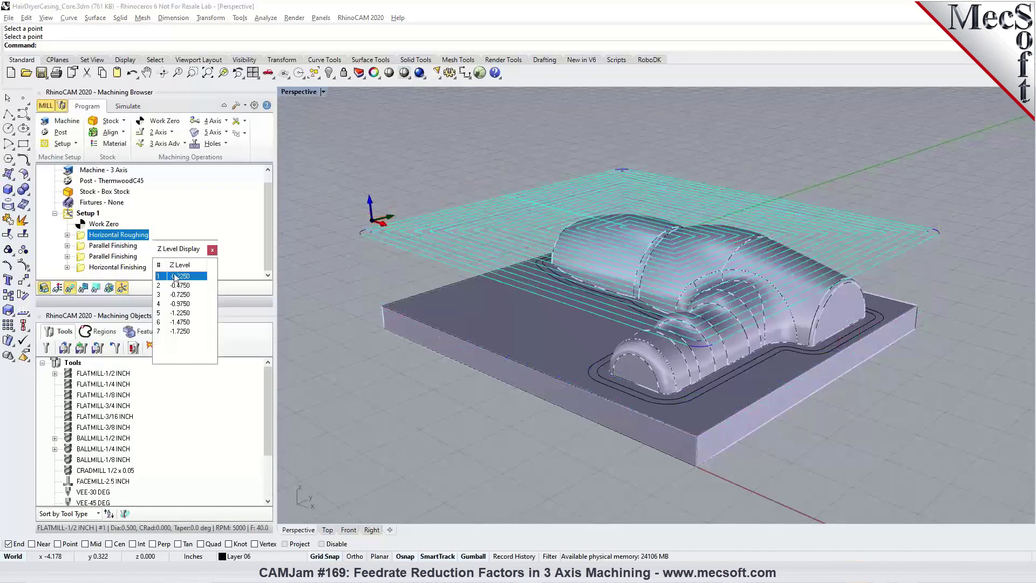
click(180, 285)
click(182, 295)
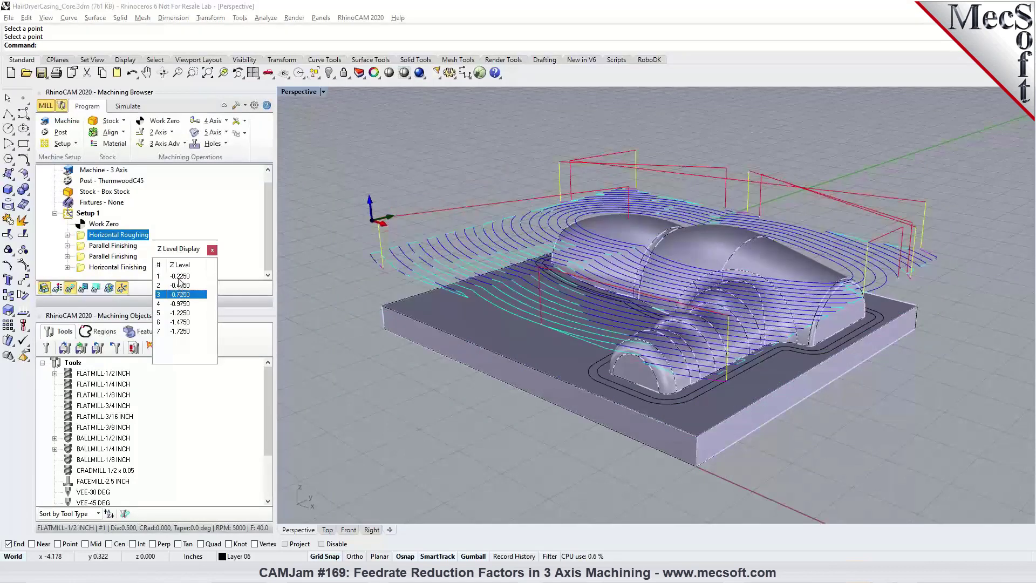
click(180, 275)
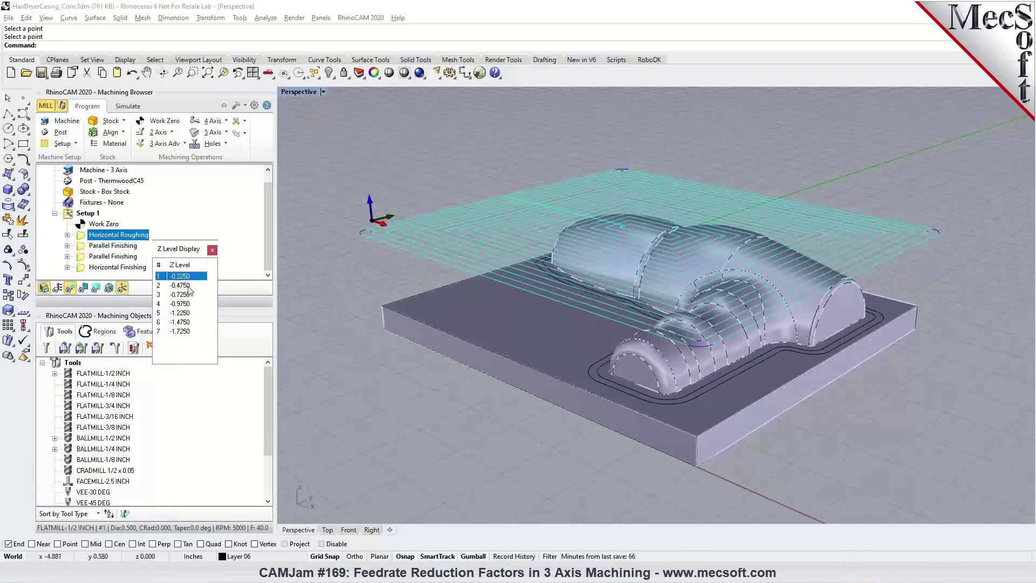
click(212, 250)
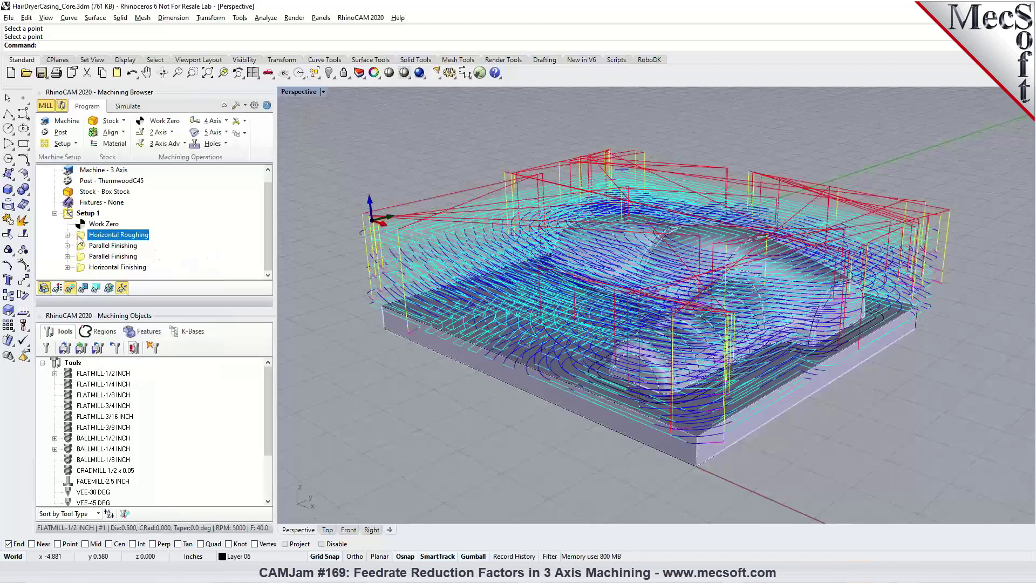
Step: Enter 20% as the Horizontal Roughing plunge-between-levels feed reduction
double_click(81, 236)
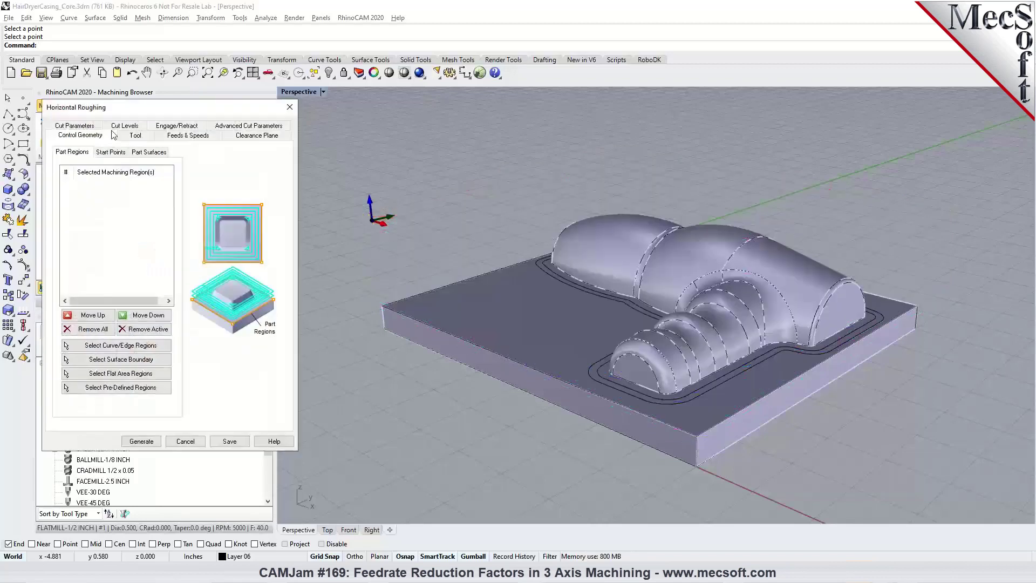
click(167, 135)
drag(146, 336, 124, 338)
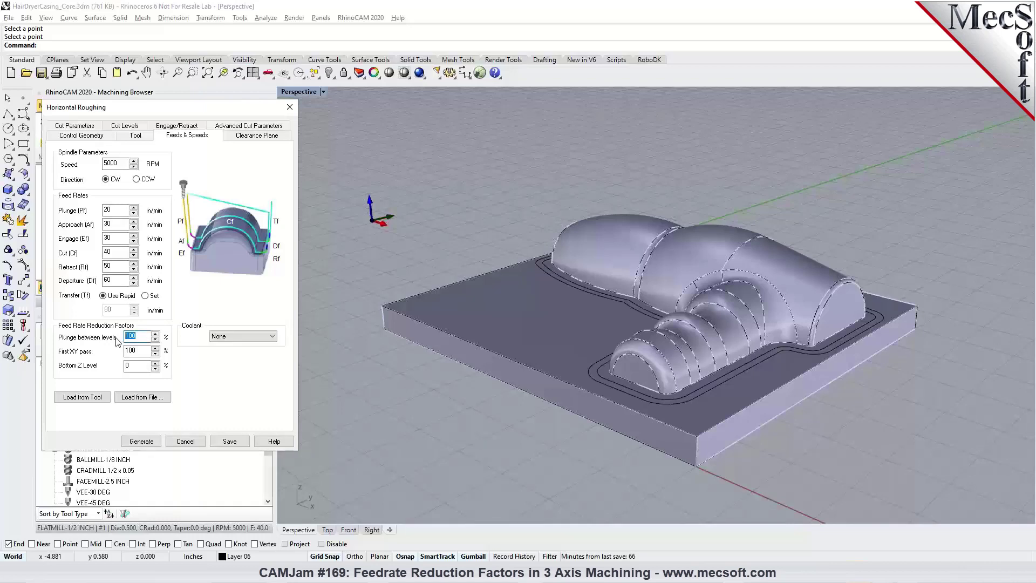
double_click(101, 252)
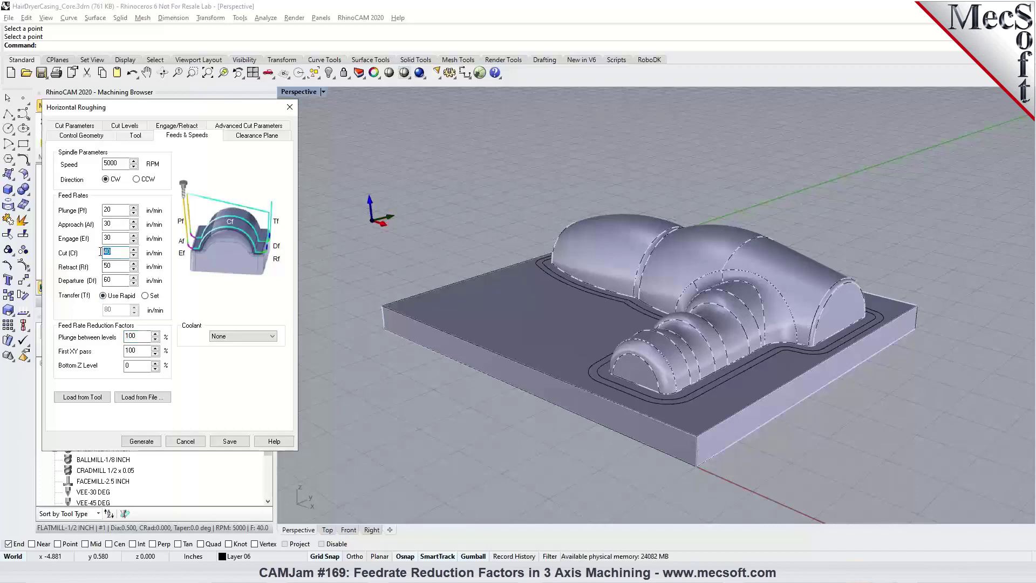
double_click(115, 337)
text(20)
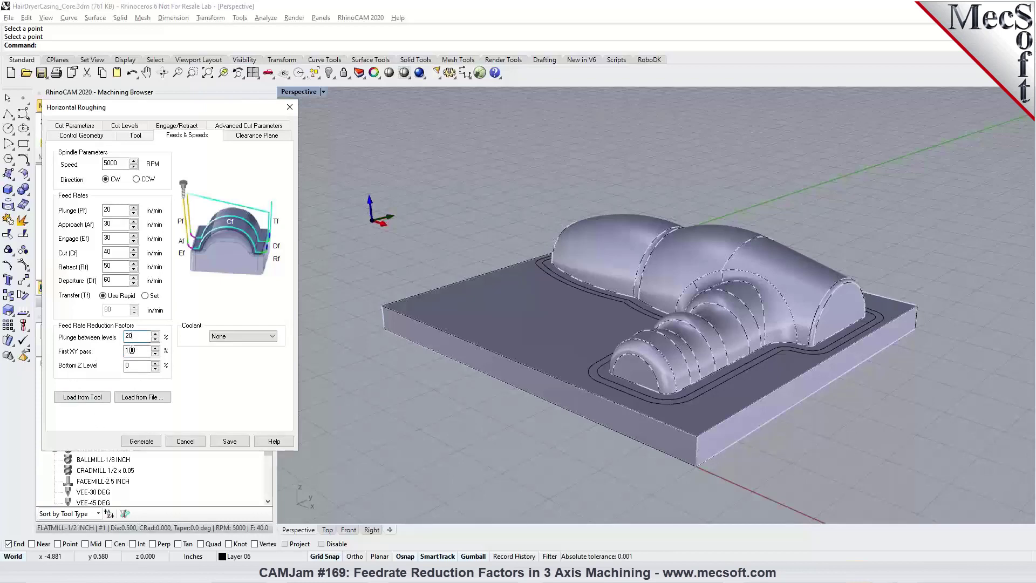
drag(139, 351, 122, 350)
Step: Cancel the roughing feed edit, browse the seven Z levels, then close the list
click(186, 441)
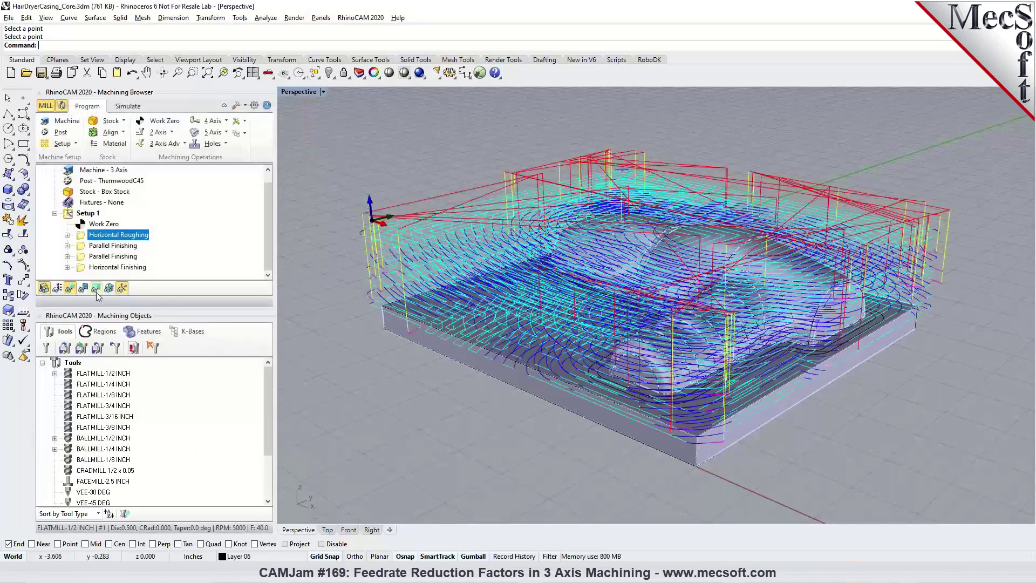
click(96, 289)
scroll(631, 231, up, 4)
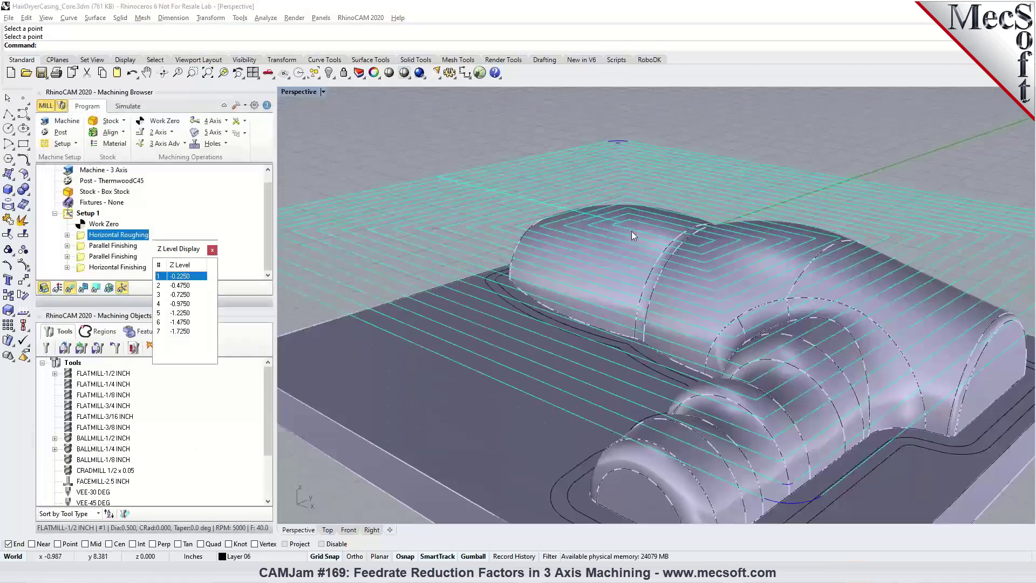
scroll(641, 244, down, 5)
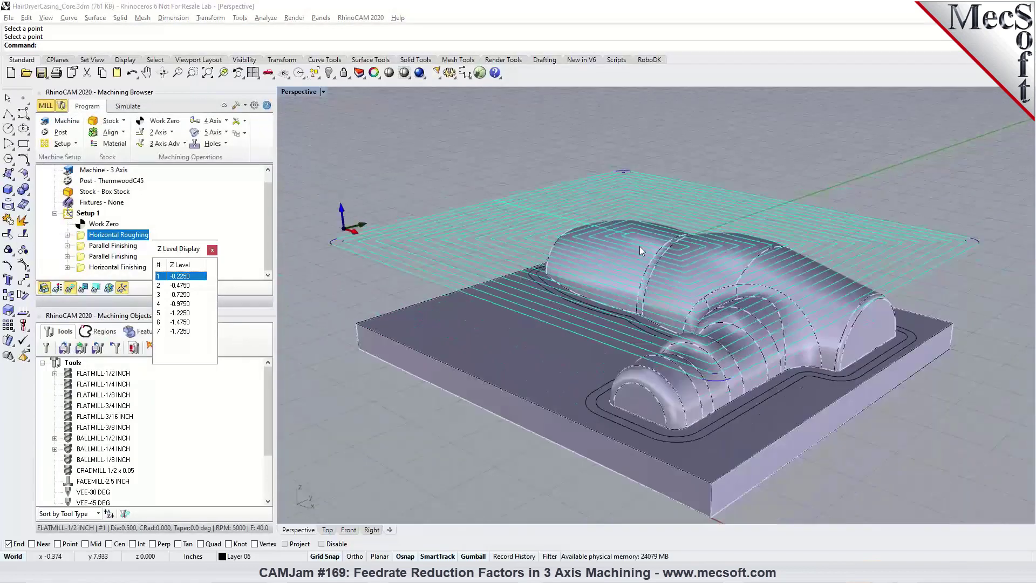
scroll(654, 240, down, 2)
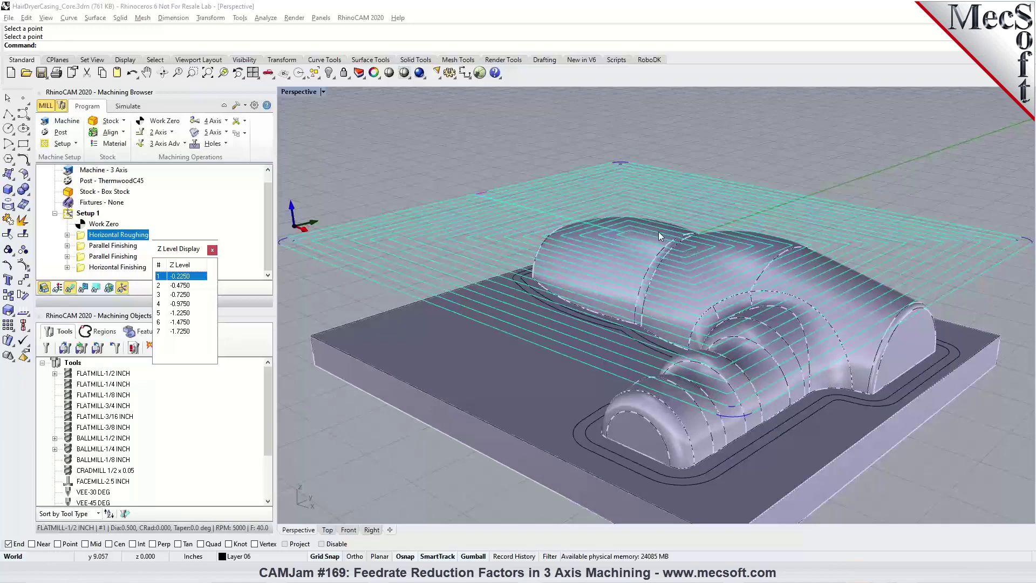
click(212, 250)
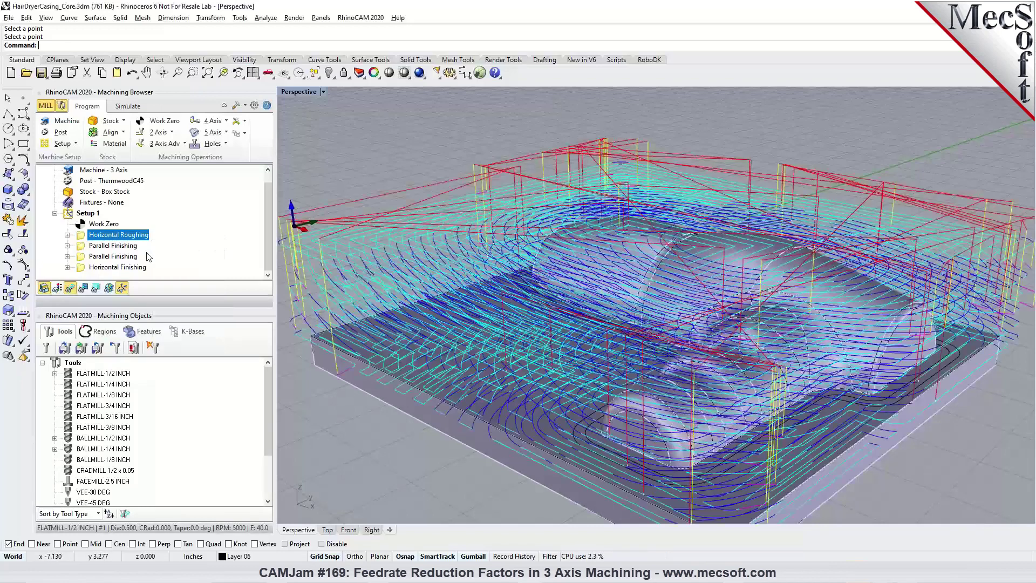
Step: Enter 25% for the Horizontal Roughing first XY pass reduction and close with Generate
double_click(93, 235)
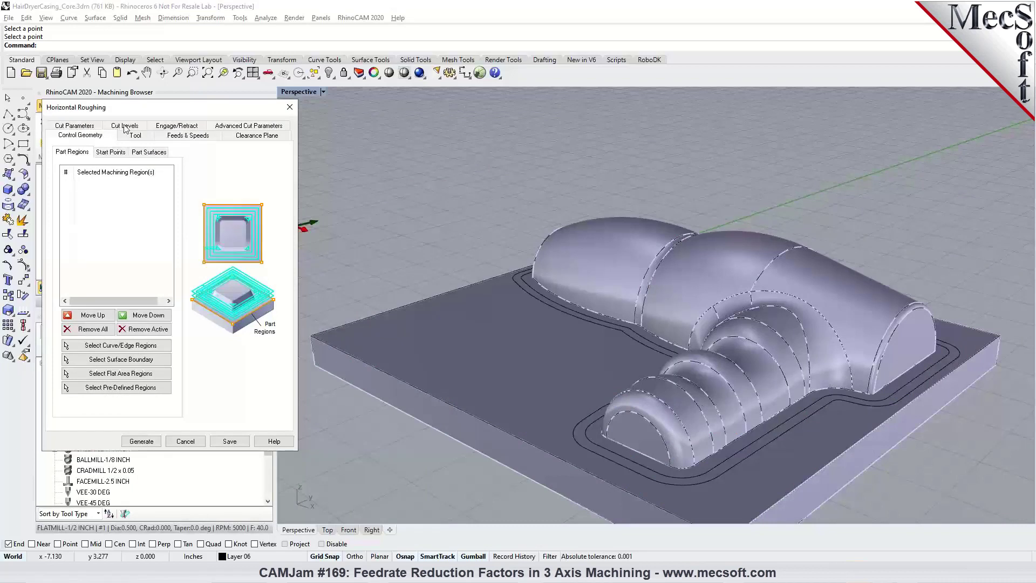
click(177, 136)
drag(133, 350, 124, 352)
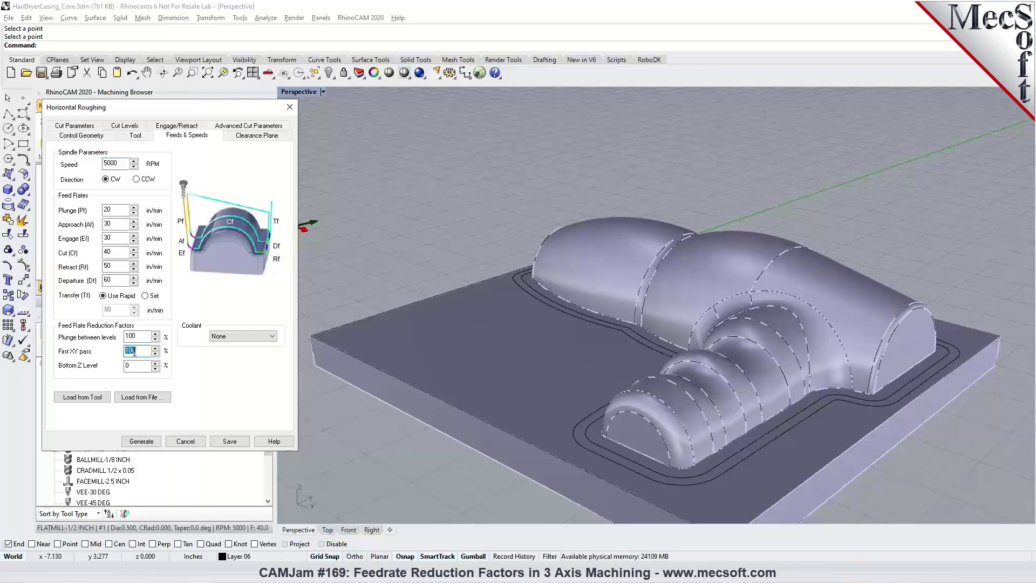
text(25)
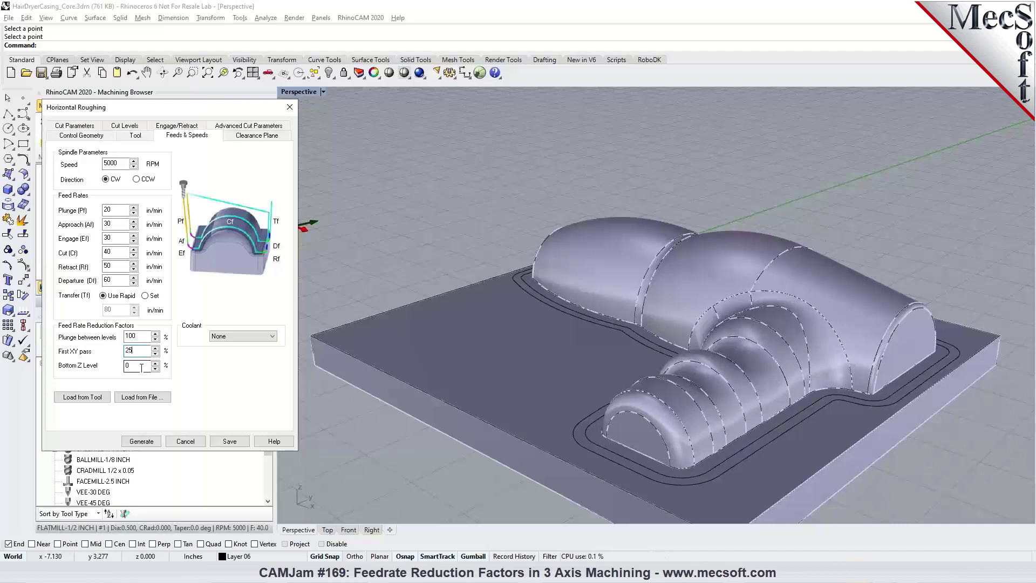
click(229, 441)
scroll(421, 346, down, 3)
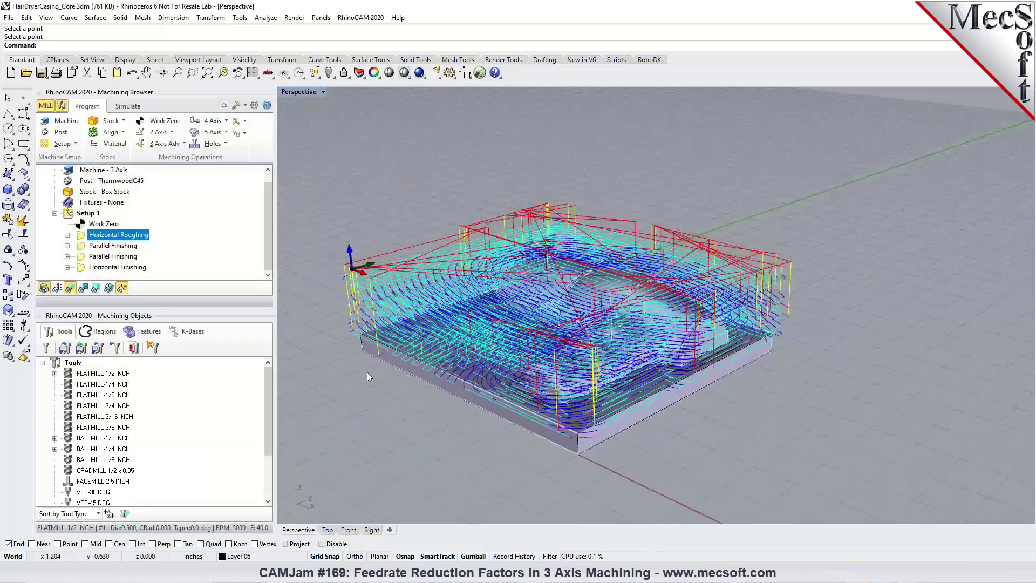
Step: Start a 2-axis Profiling operation and select the stock's top edge as its region
click(174, 133)
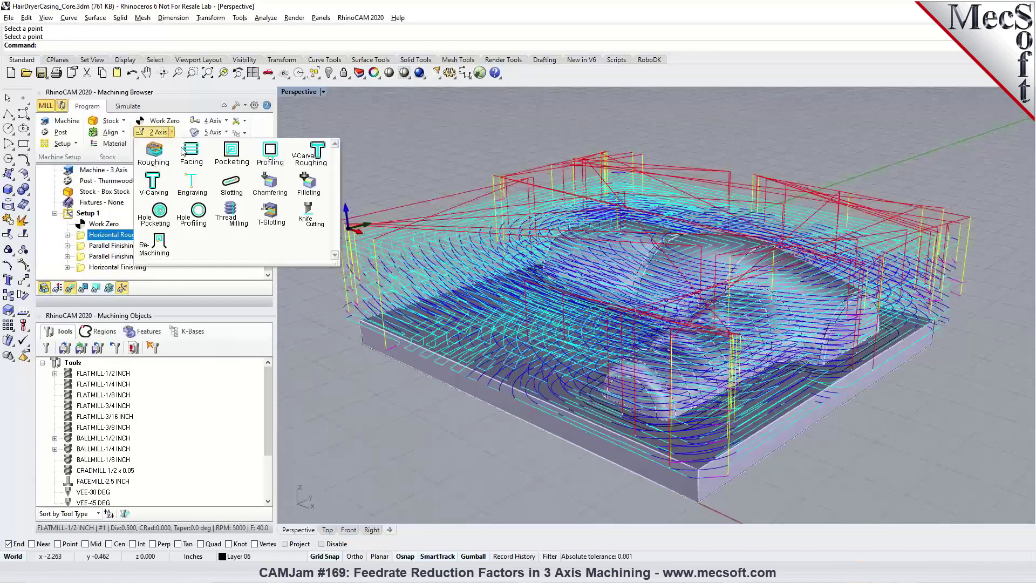
key(Escape)
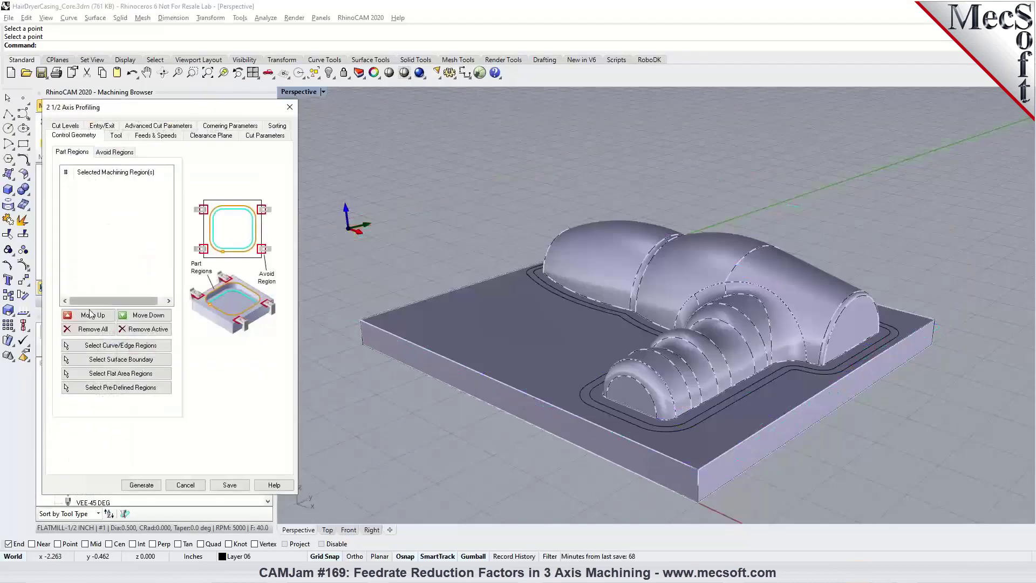
click(78, 346)
click(430, 353)
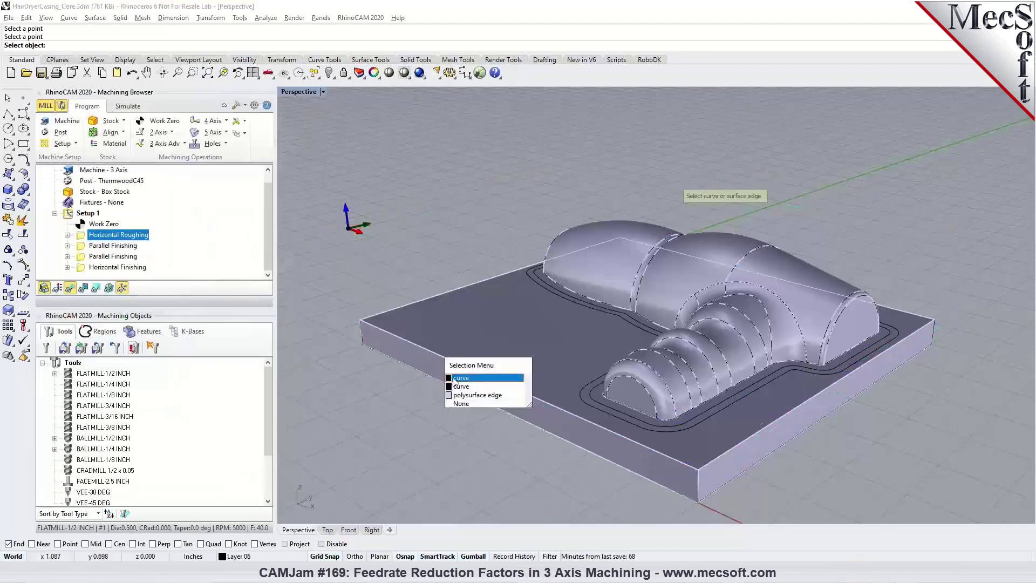
click(456, 378)
key(Return)
Step: Set the profile to cut outside the closed edge with climb cutting
click(117, 136)
click(265, 135)
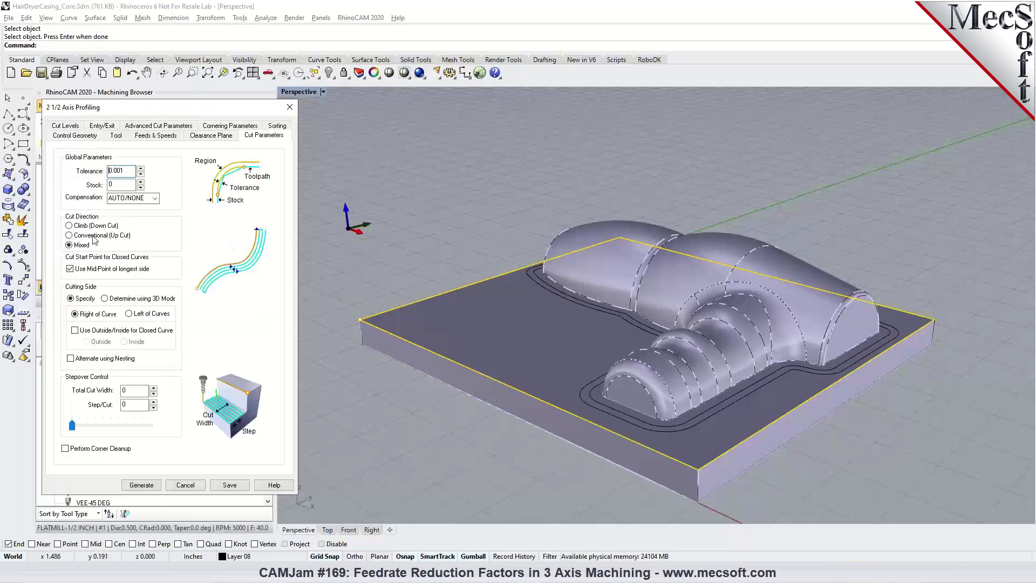
click(75, 330)
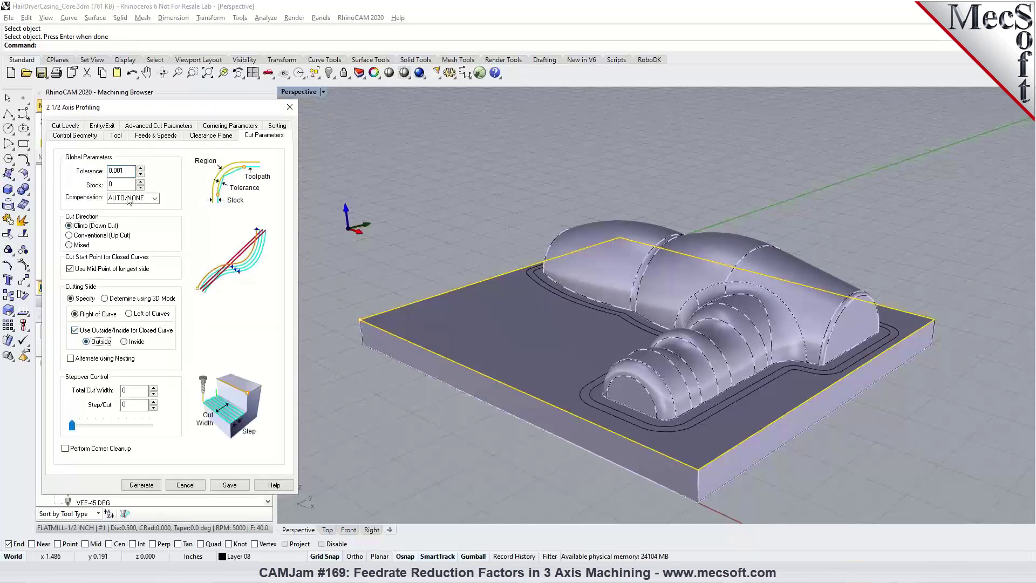
Step: Pick a 0.5 total cut depth from the stock corners, with 0.1 rough depth per cut
click(66, 127)
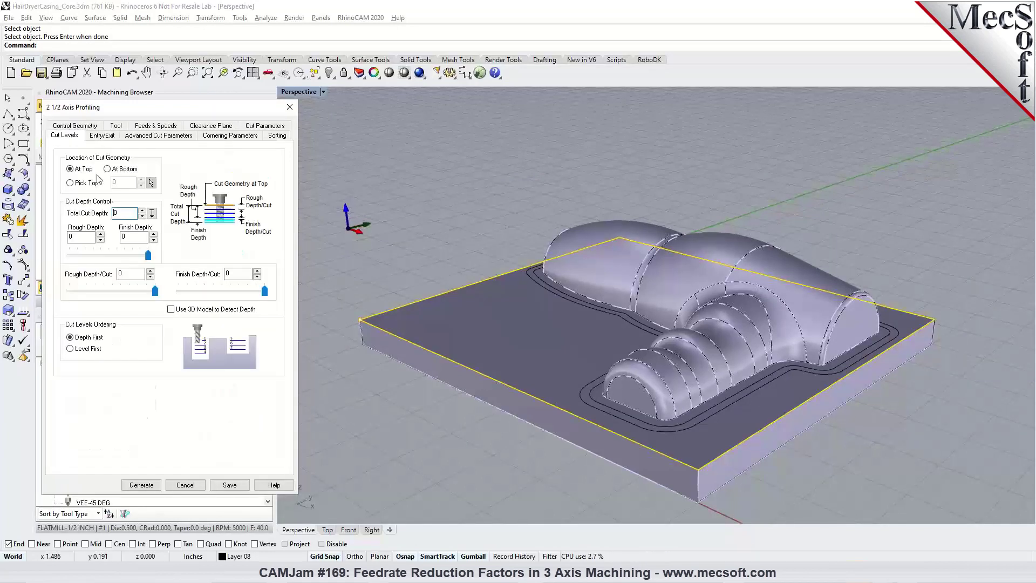
click(152, 213)
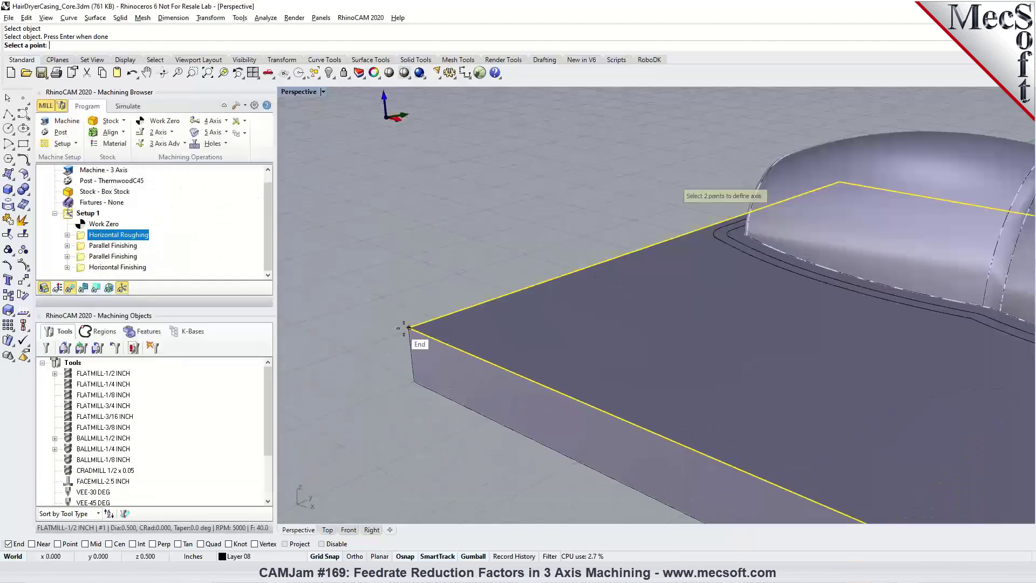
click(408, 327)
click(414, 381)
double_click(123, 273)
text(0.1)
key(Tab)
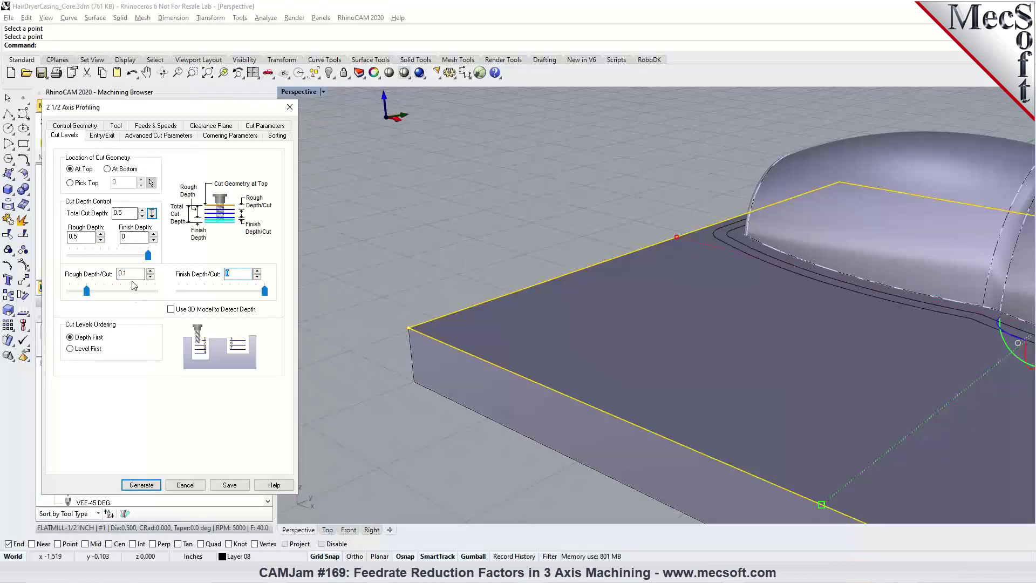
click(138, 126)
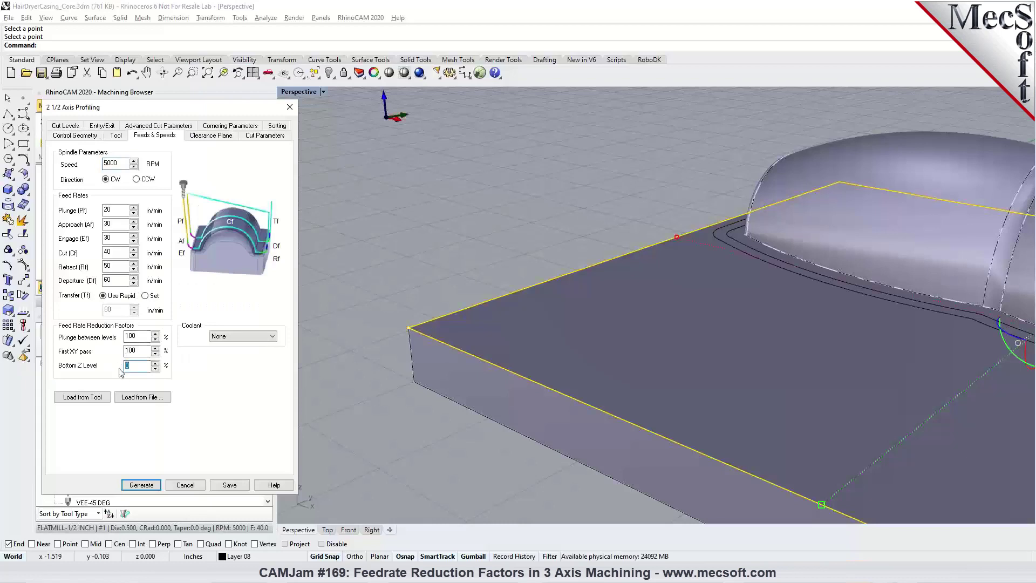
Step: Generate the profiling toolpath and inspect its Z levels, isolating level 4 at -2.1500
click(146, 484)
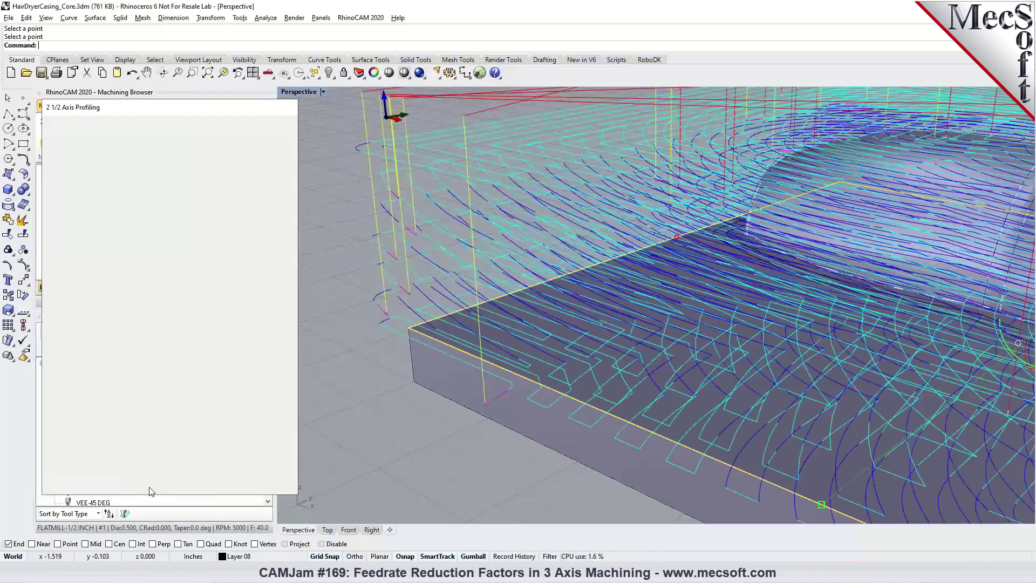
scroll(390, 284, down, 3)
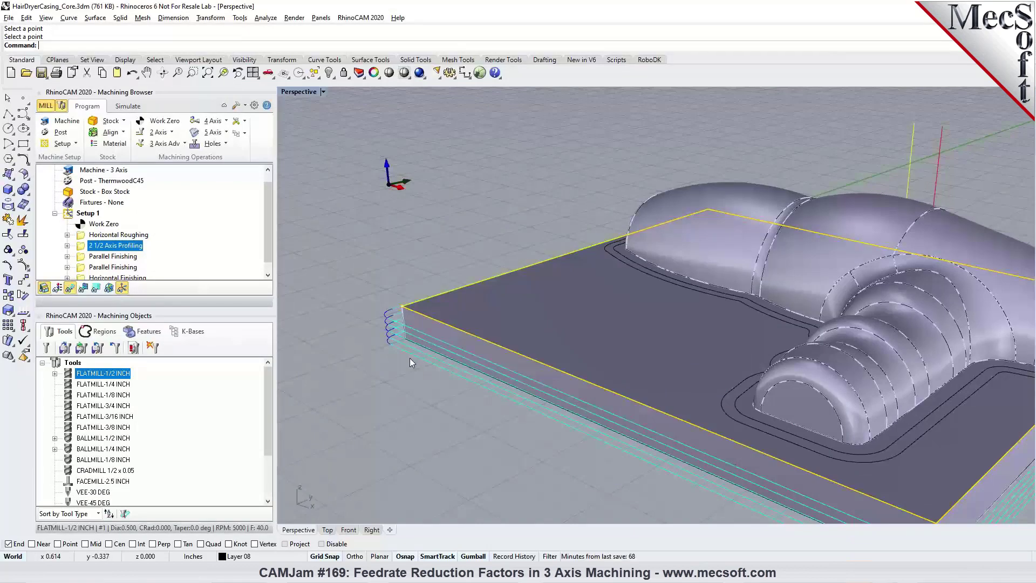
click(96, 289)
click(181, 303)
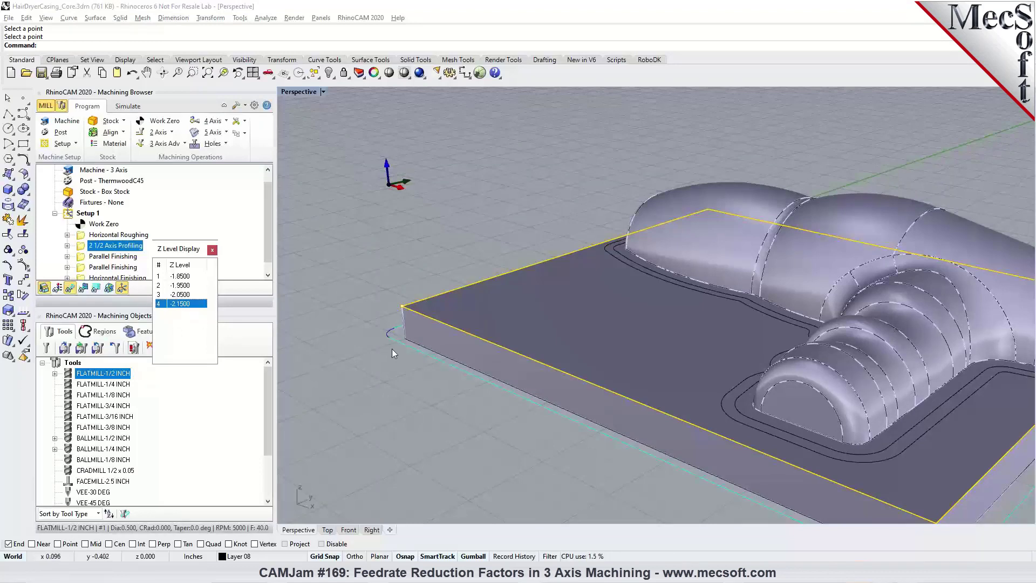
click(212, 250)
double_click(79, 248)
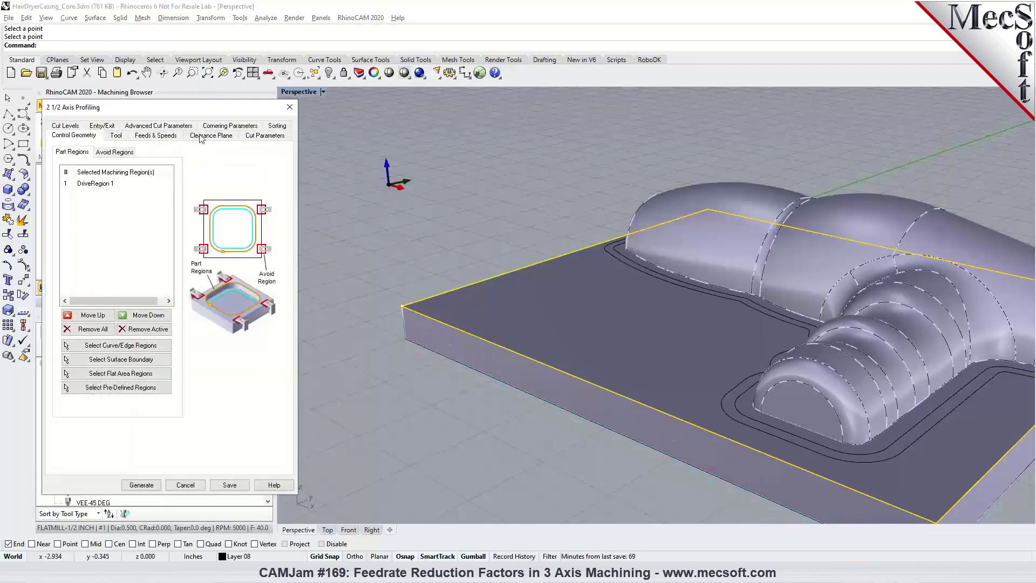
click(156, 135)
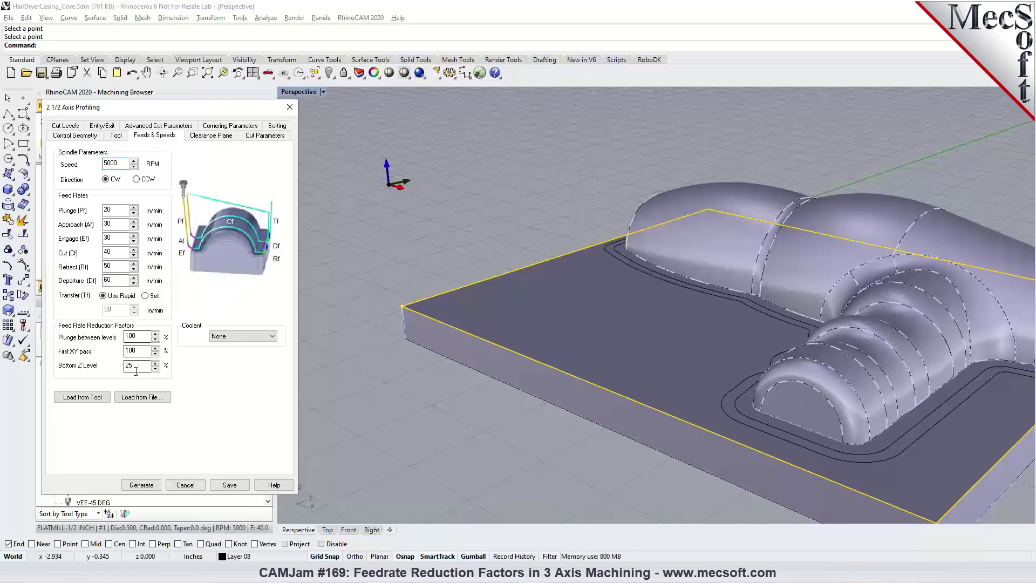
click(184, 484)
scroll(451, 389, down, 3)
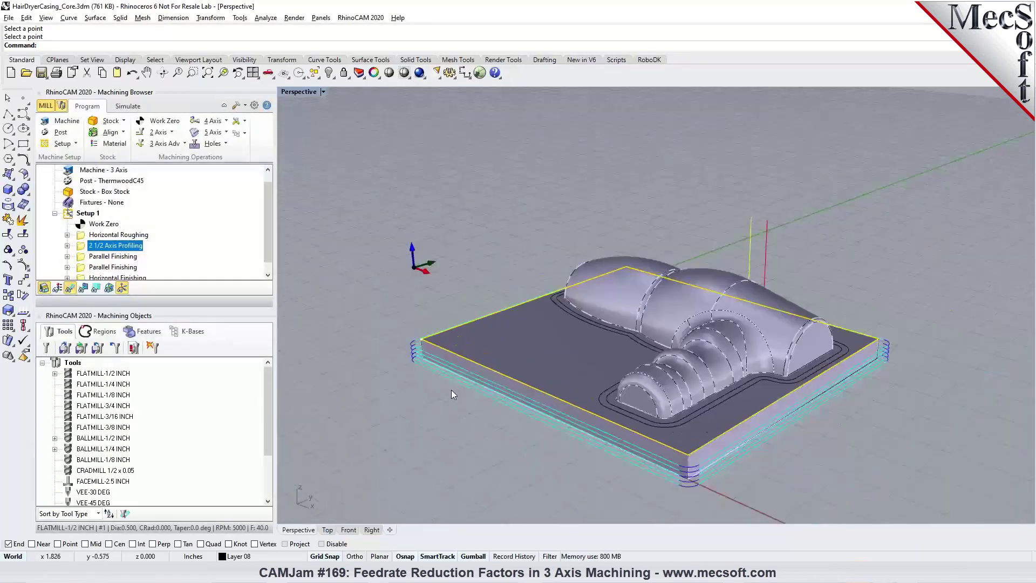
scroll(552, 452, up, 2)
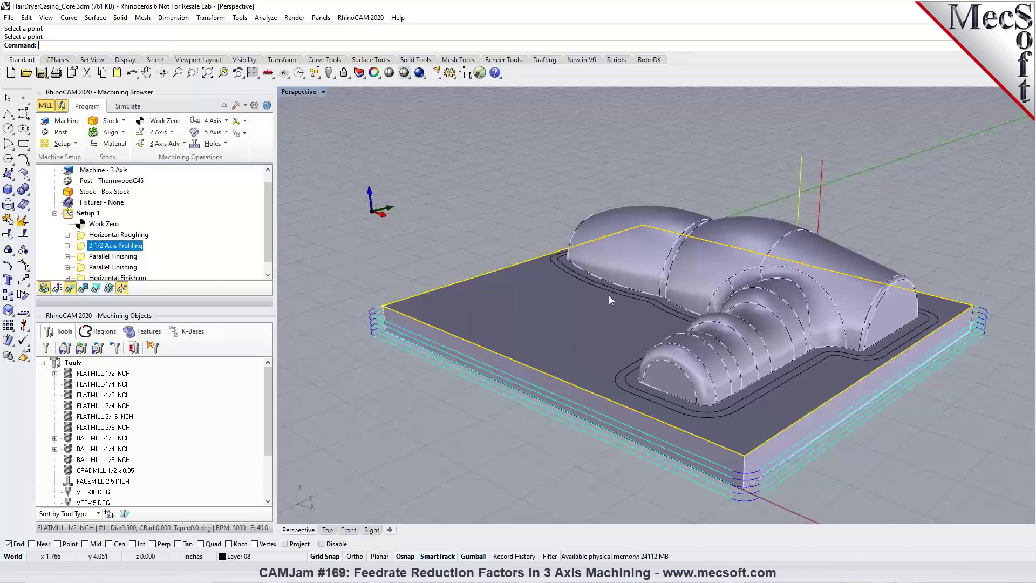
scroll(544, 333, down, 3)
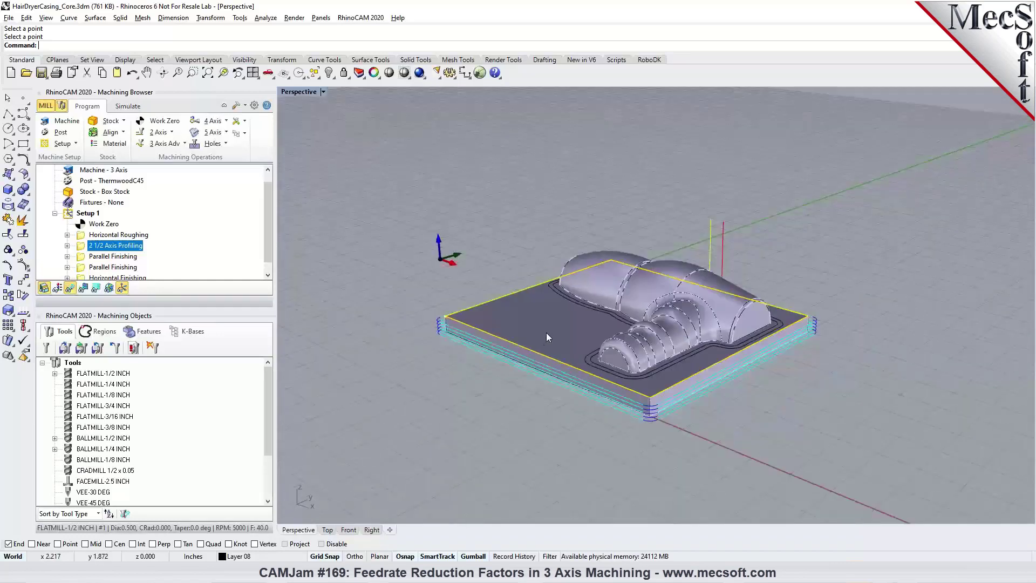